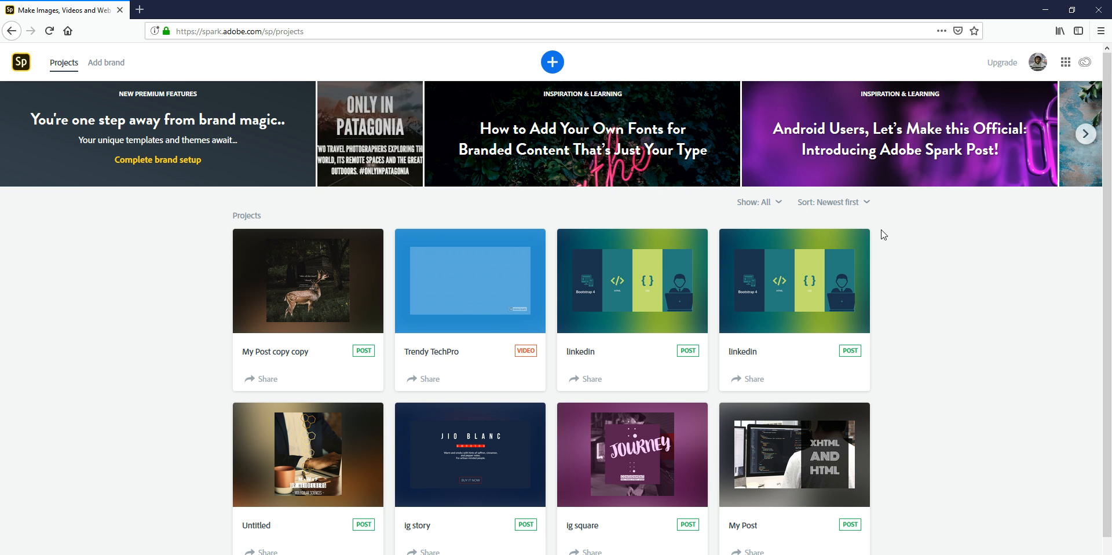
Start a new project and browse the template categories from Popular to Make it personal and the start-from-scratch options.
click(552, 62)
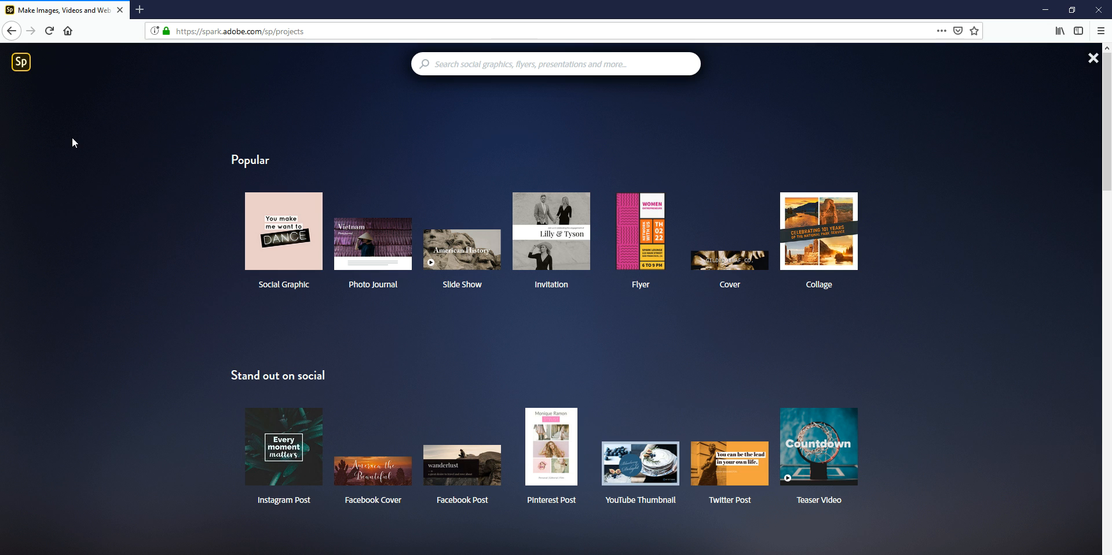
mouse_move(648, 480)
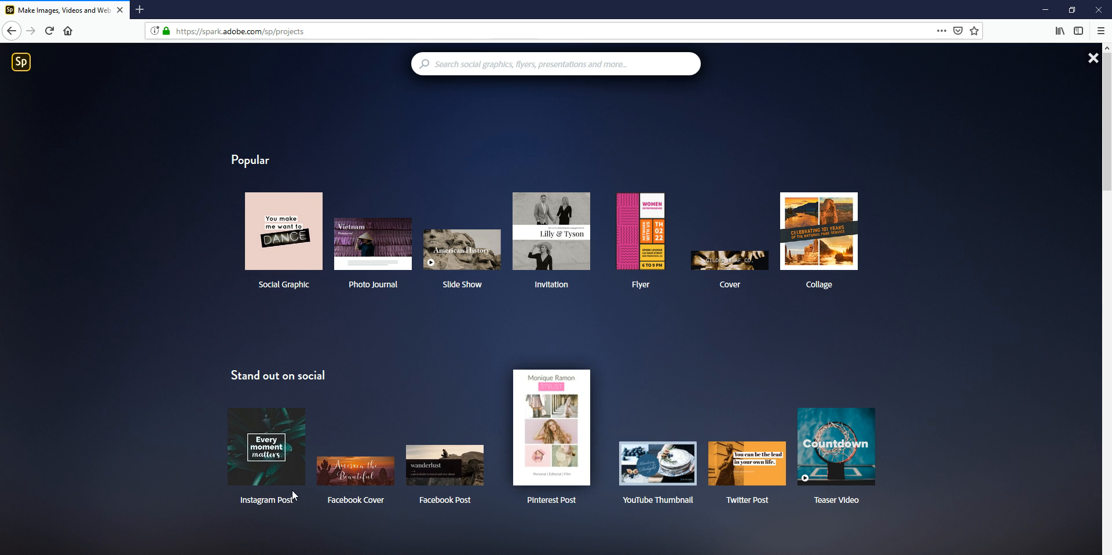
scroll(277, 499, down, 1)
scroll(277, 458, down, 2)
scroll(277, 455, up, 1)
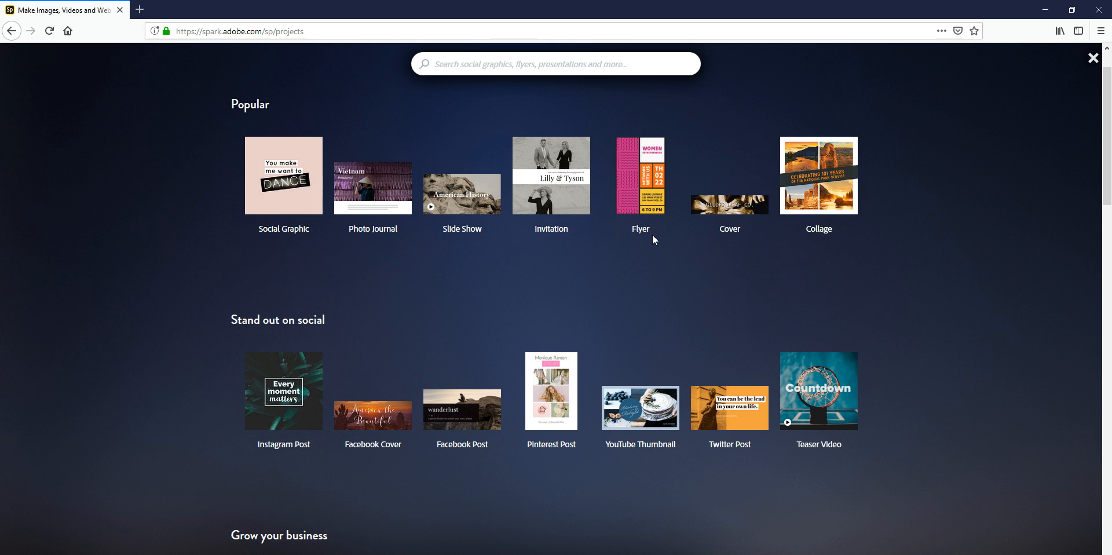
scroll(825, 260, down, 3)
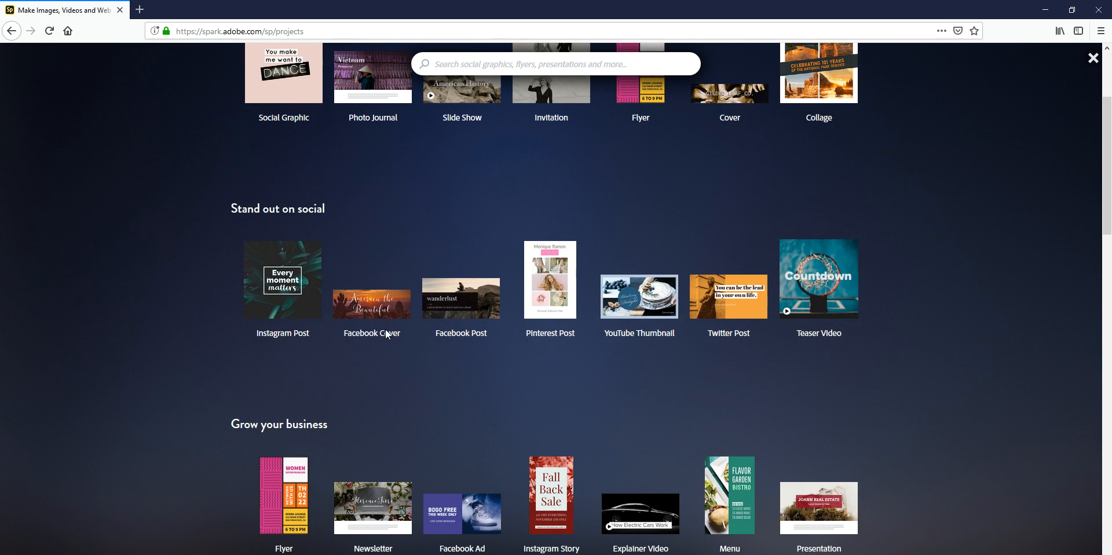
scroll(255, 301, down, 5)
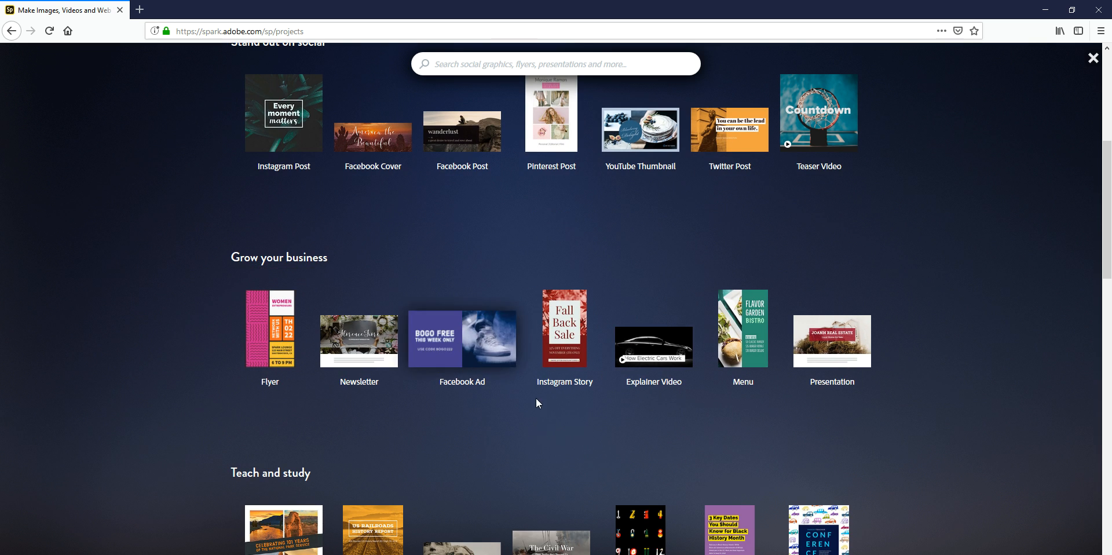
scroll(637, 414, down, 2)
scroll(665, 416, down, 4)
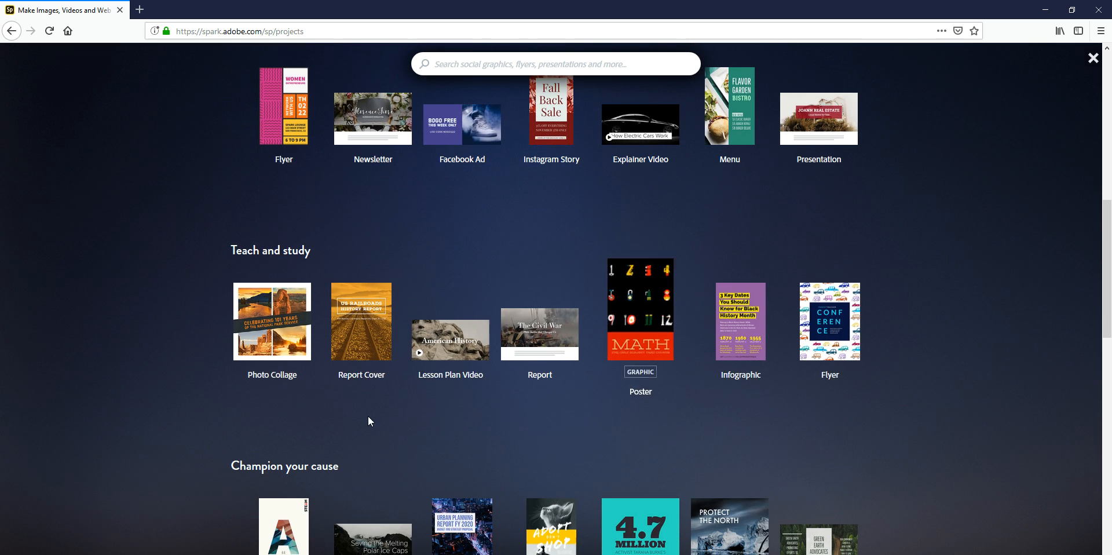
scroll(495, 412, up, 2)
scroll(495, 408, down, 5)
scroll(492, 402, up, 7)
scroll(492, 402, up, 3)
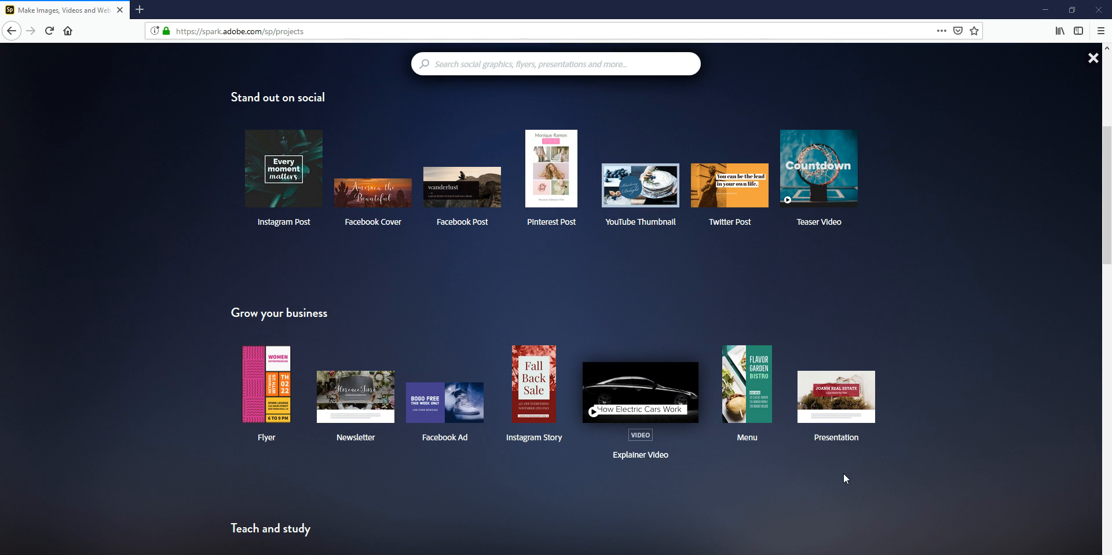
scroll(839, 475, down, 2)
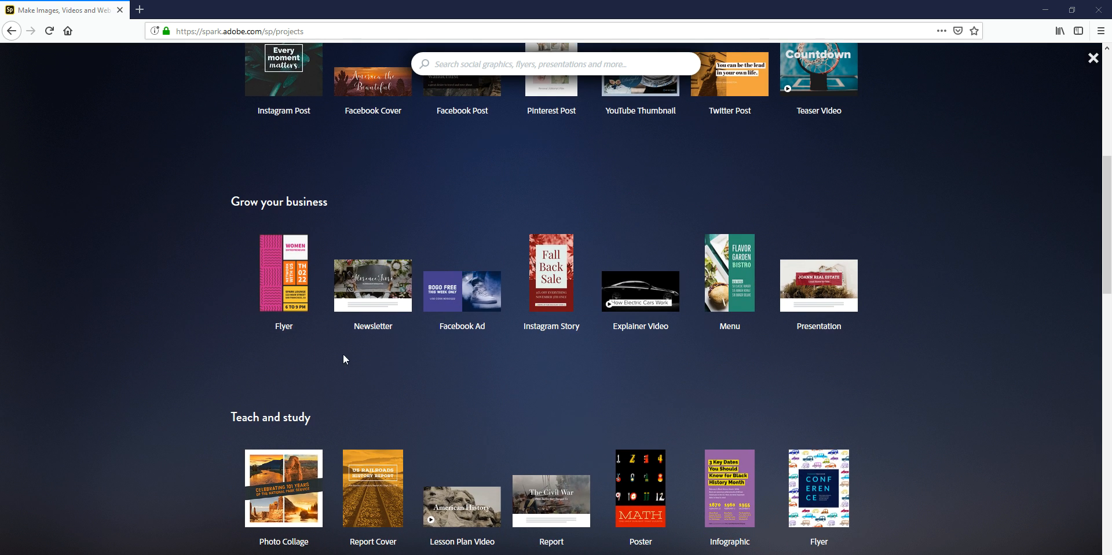
scroll(343, 397, down, 3)
scroll(321, 404, down, 3)
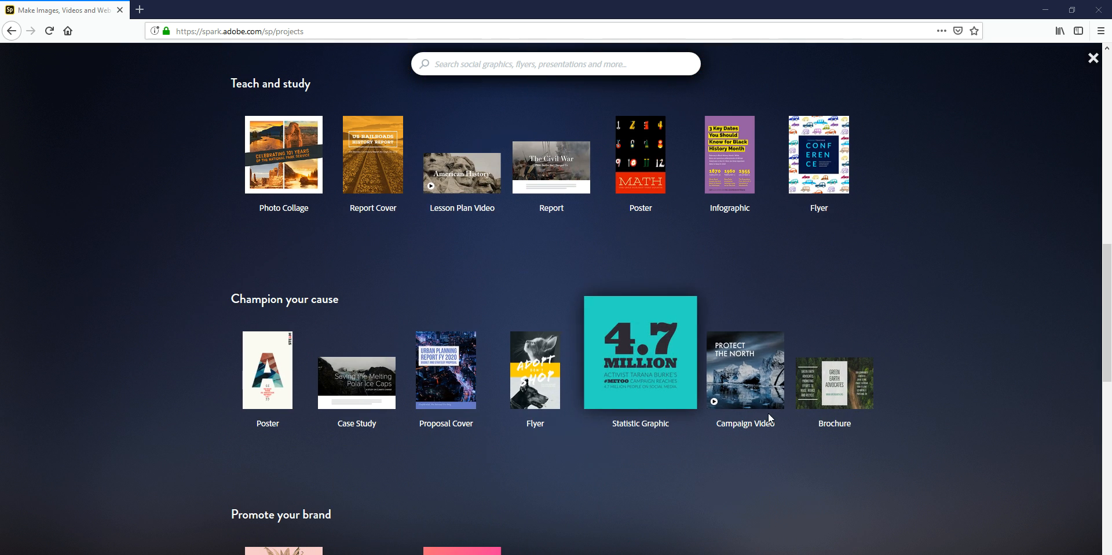
scroll(415, 453, down, 4)
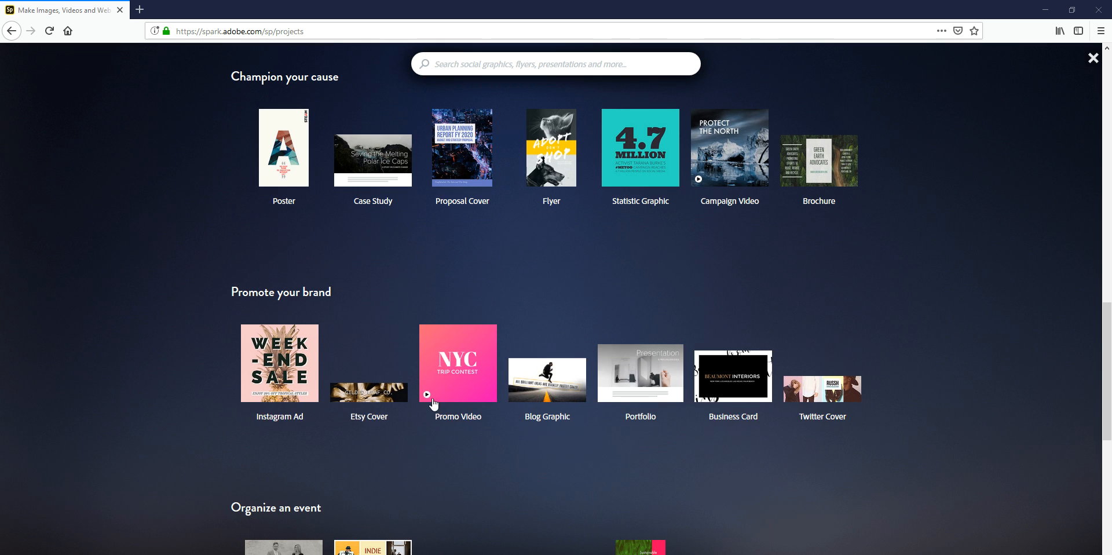
scroll(290, 440, down, 5)
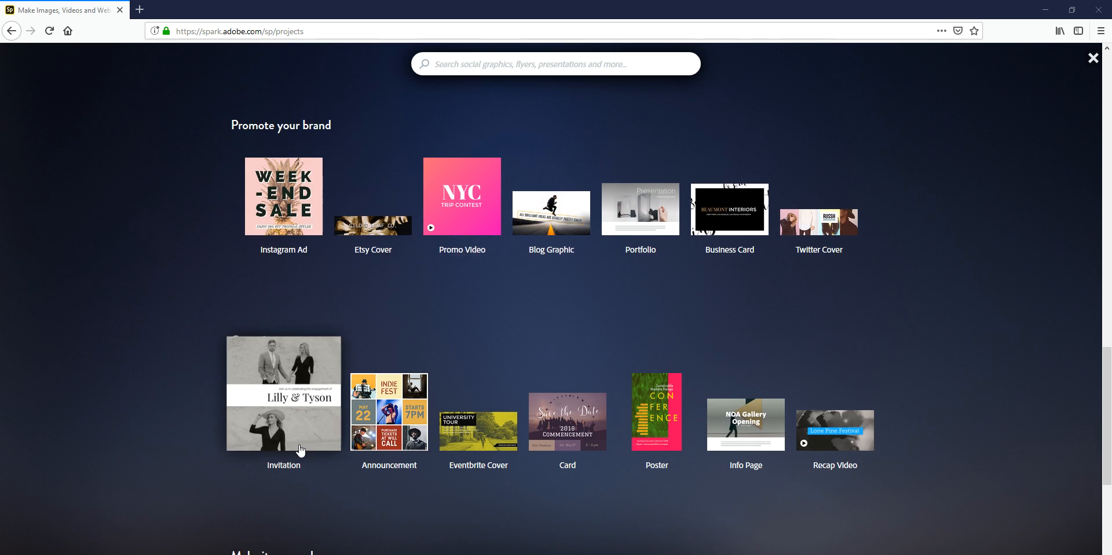
scroll(809, 376, down, 4)
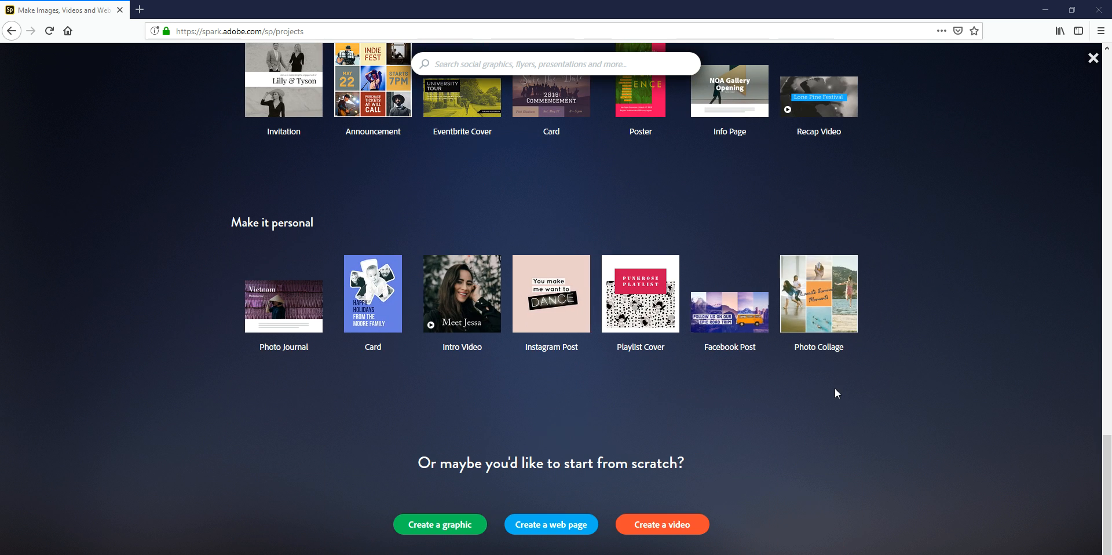
scroll(234, 376, up, 17)
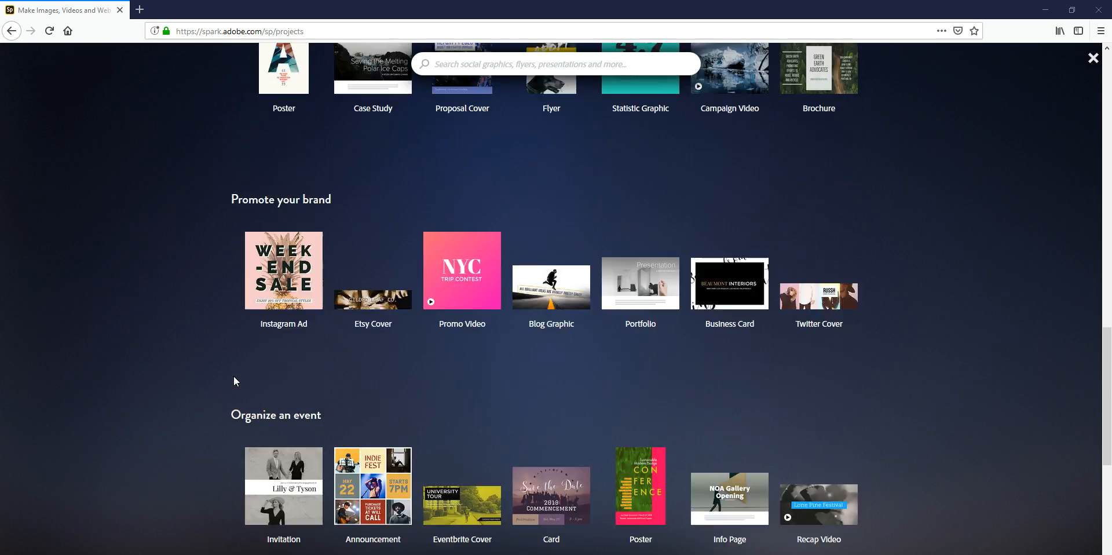
scroll(234, 376, up, 8)
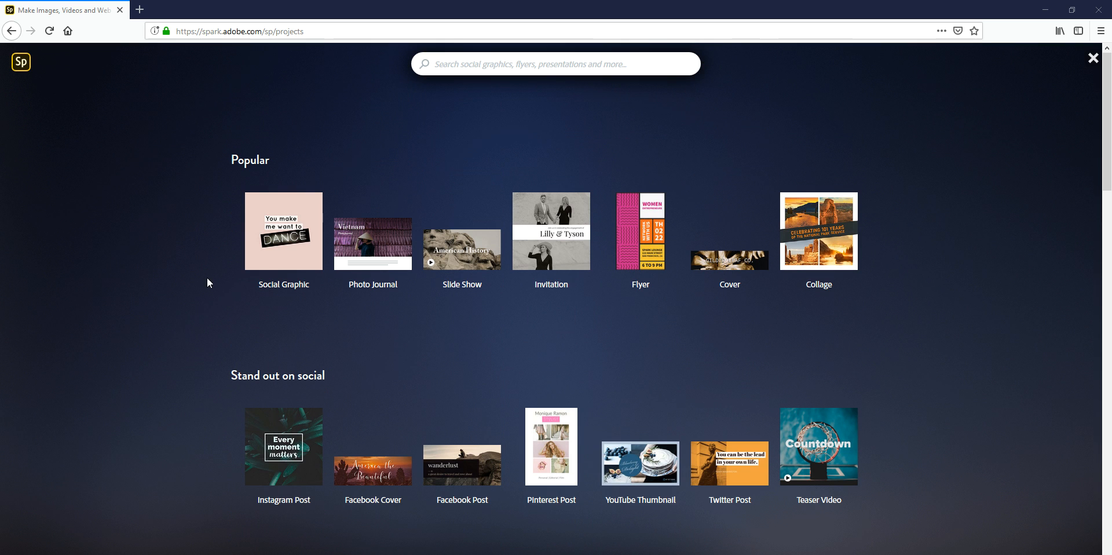
Create a new post from the YouTube Thumbnail template in the Stand out on social category.
scroll(174, 327, down, 4)
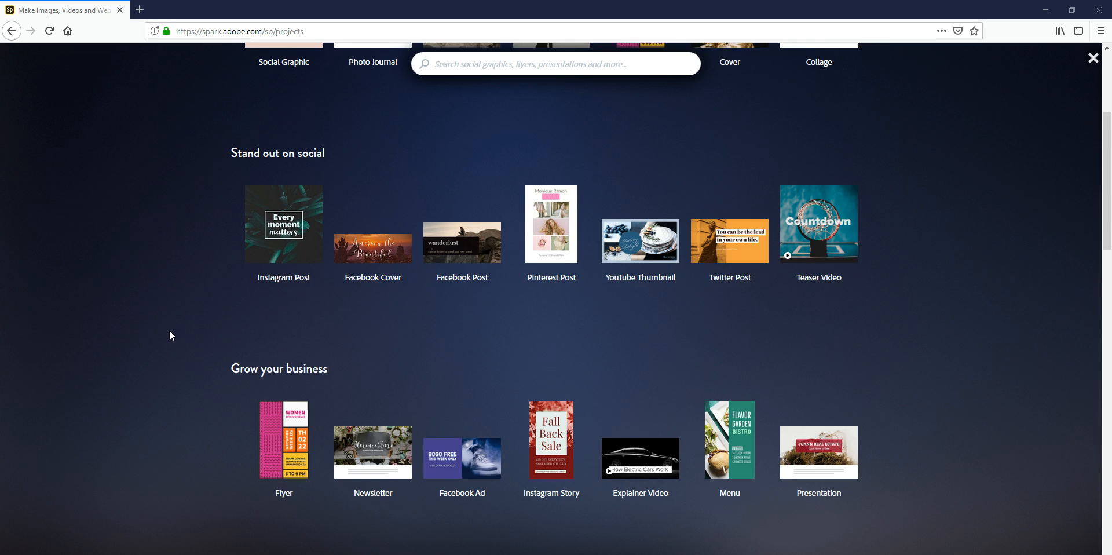
scroll(170, 331, up, 2)
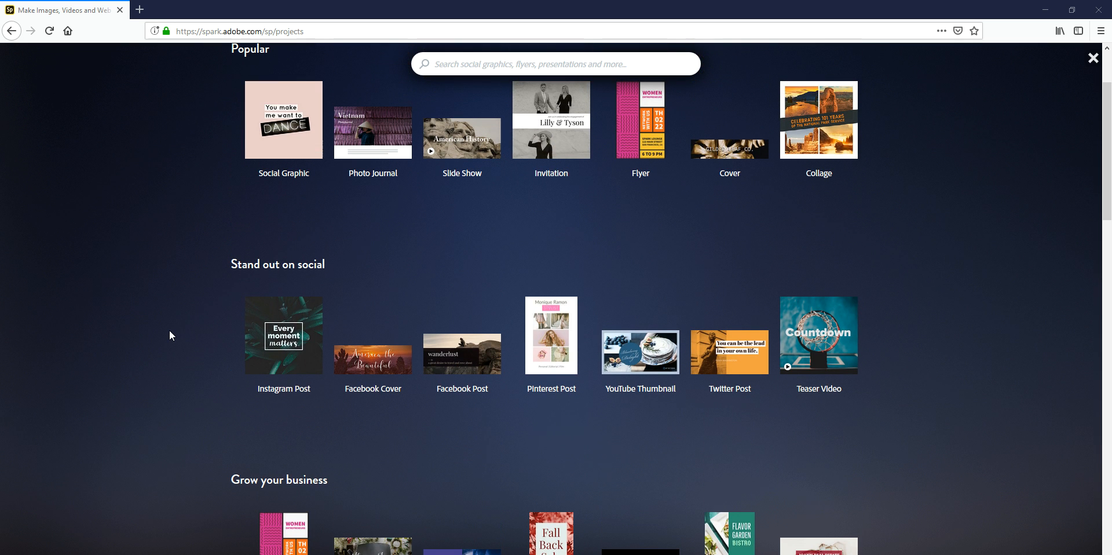
scroll(169, 331, up, 1)
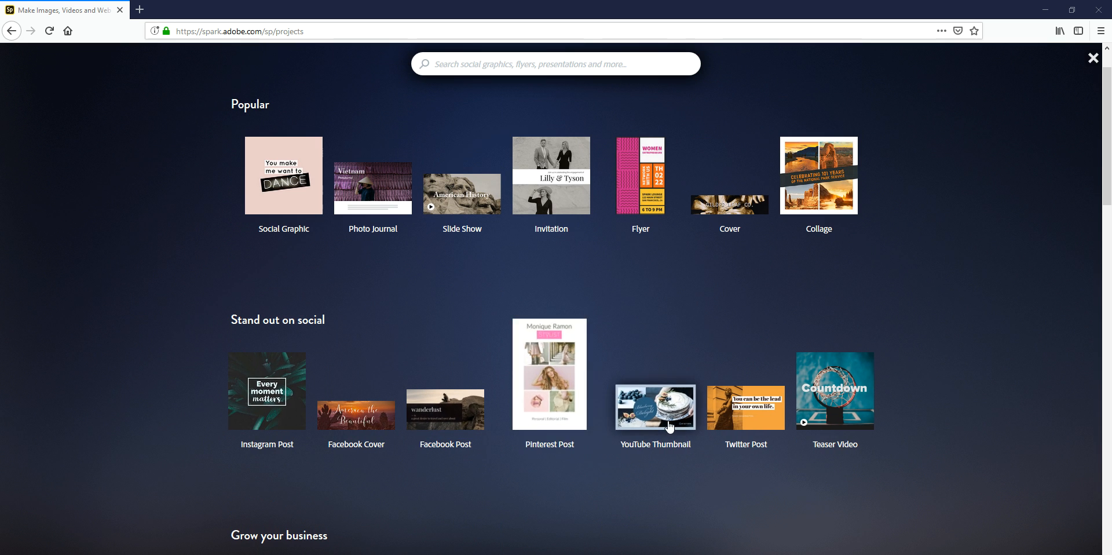
click(637, 409)
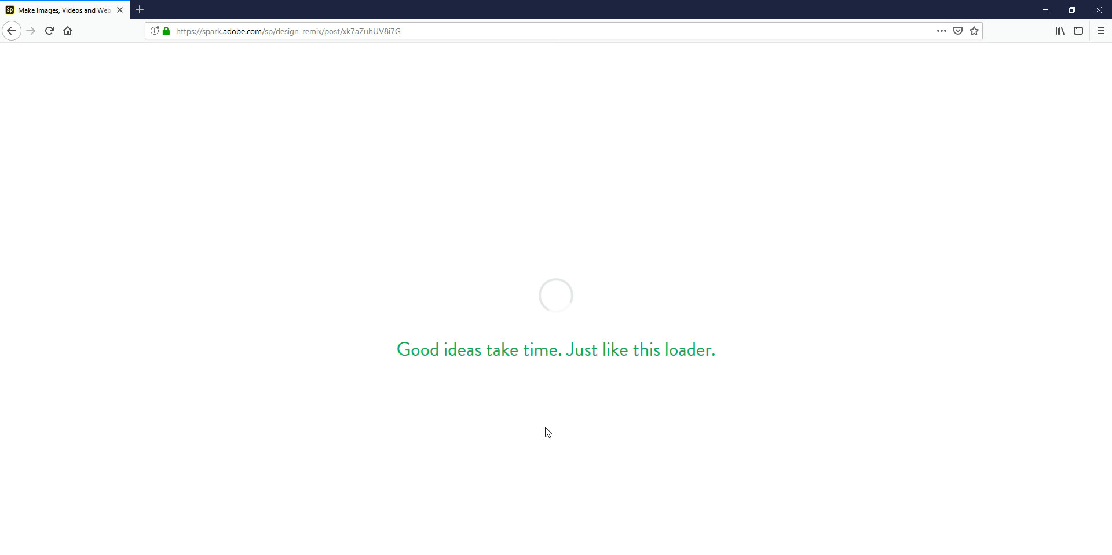
drag(394, 348, 787, 370)
click(733, 385)
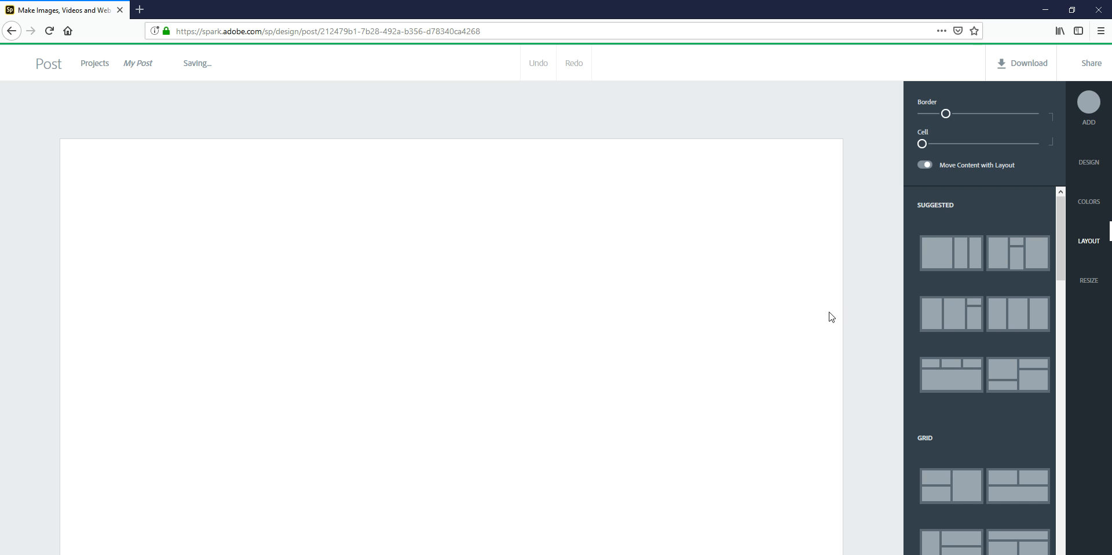
Examine the available design variations for the thumbnail.
drag(1061, 221, 1061, 188)
click(1090, 166)
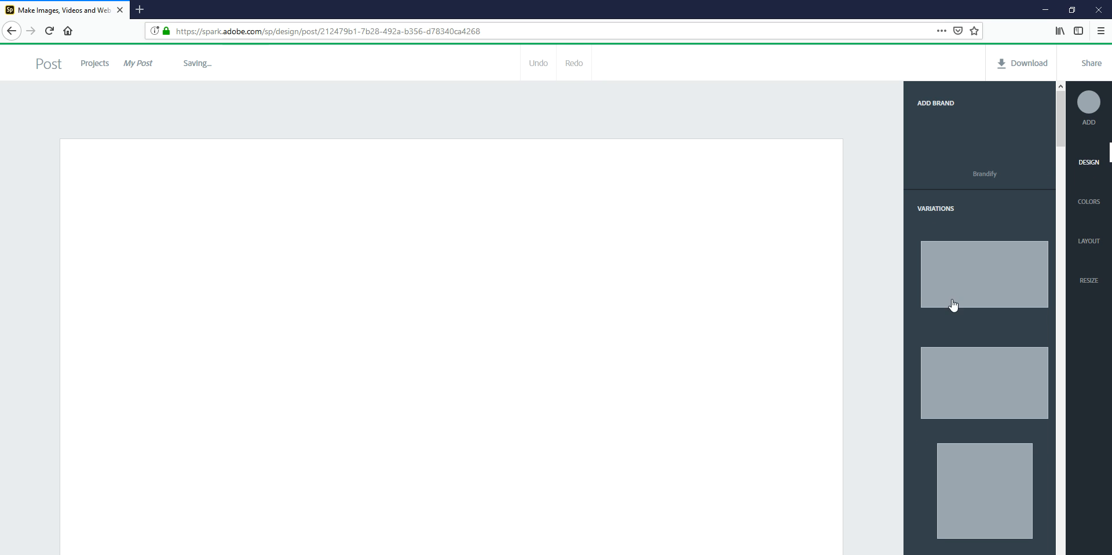
scroll(985, 313, down, 3)
scroll(978, 328, down, 5)
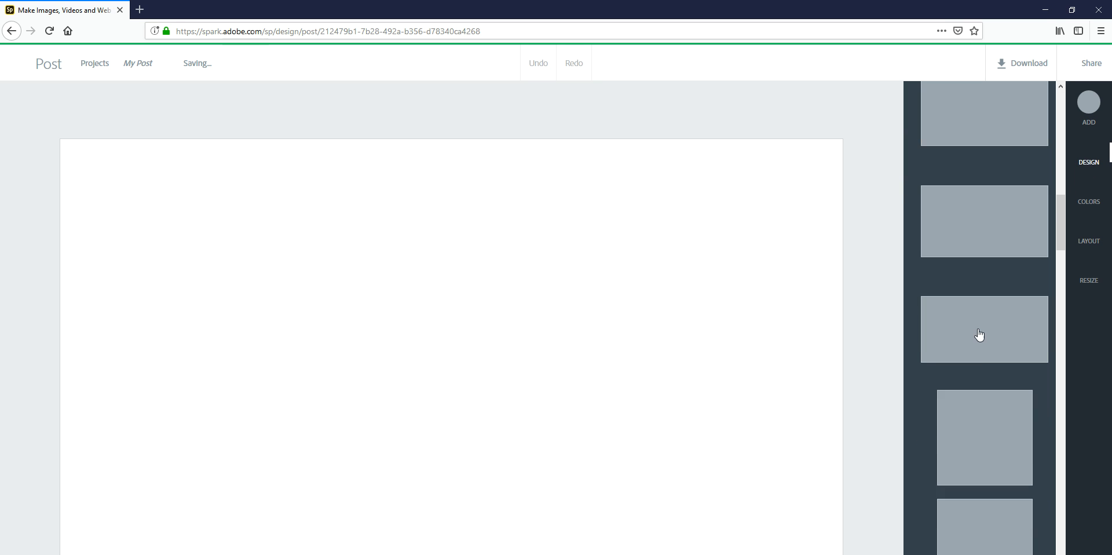
scroll(980, 343, up, 6)
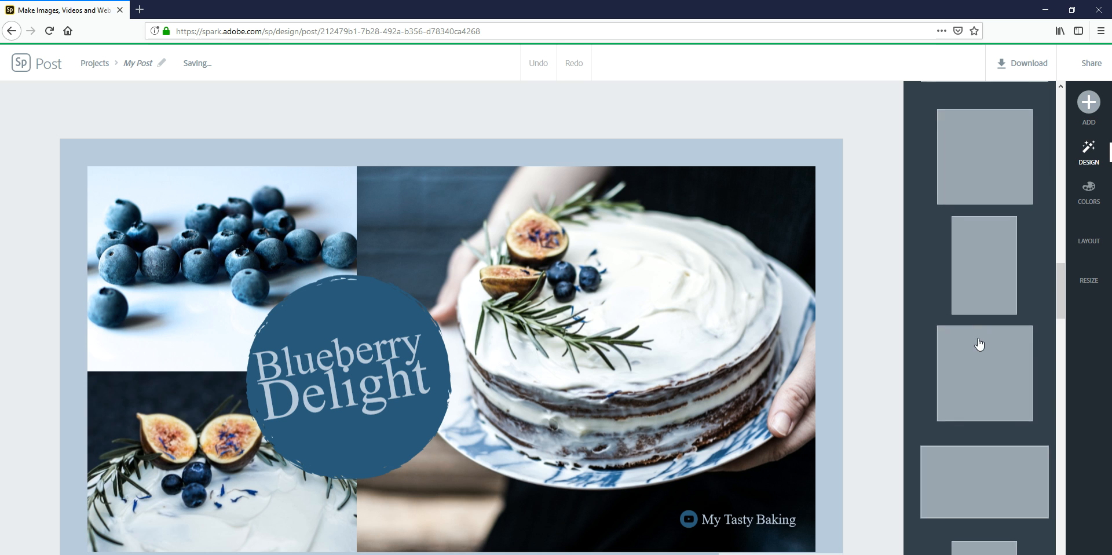
scroll(978, 343, up, 3)
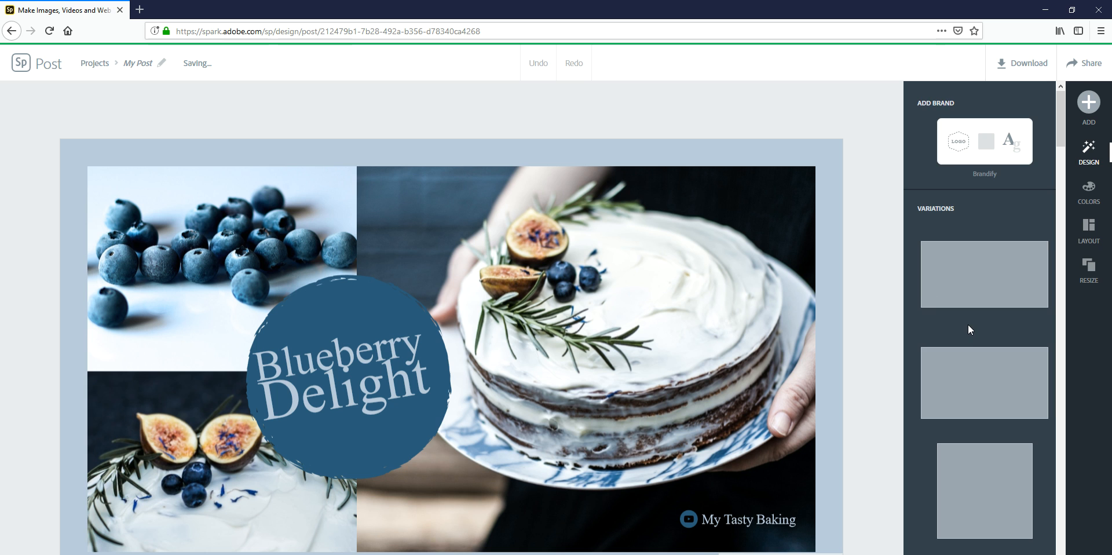
scroll(968, 326, down, 5)
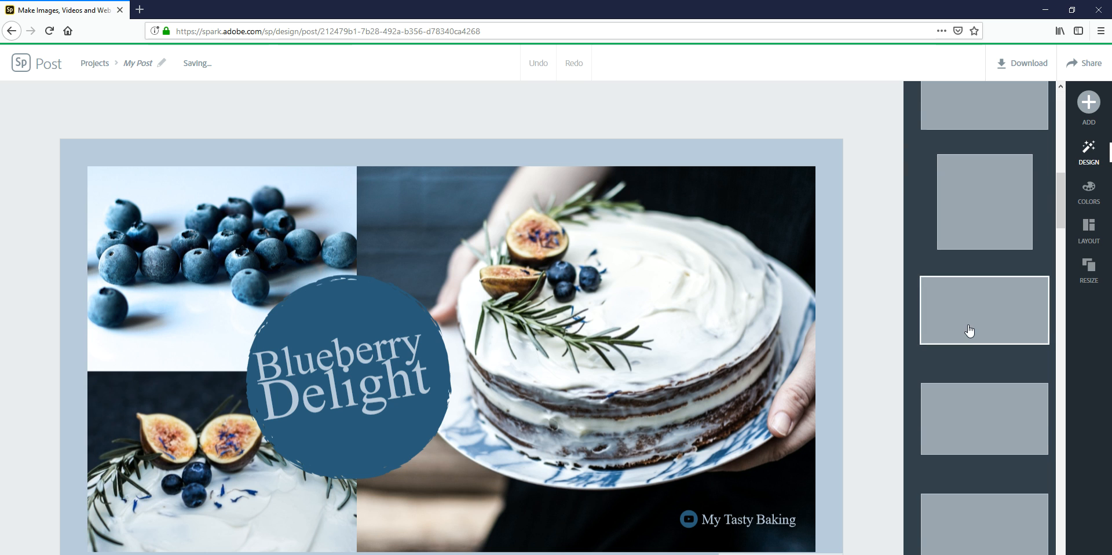
scroll(970, 330, down, 5)
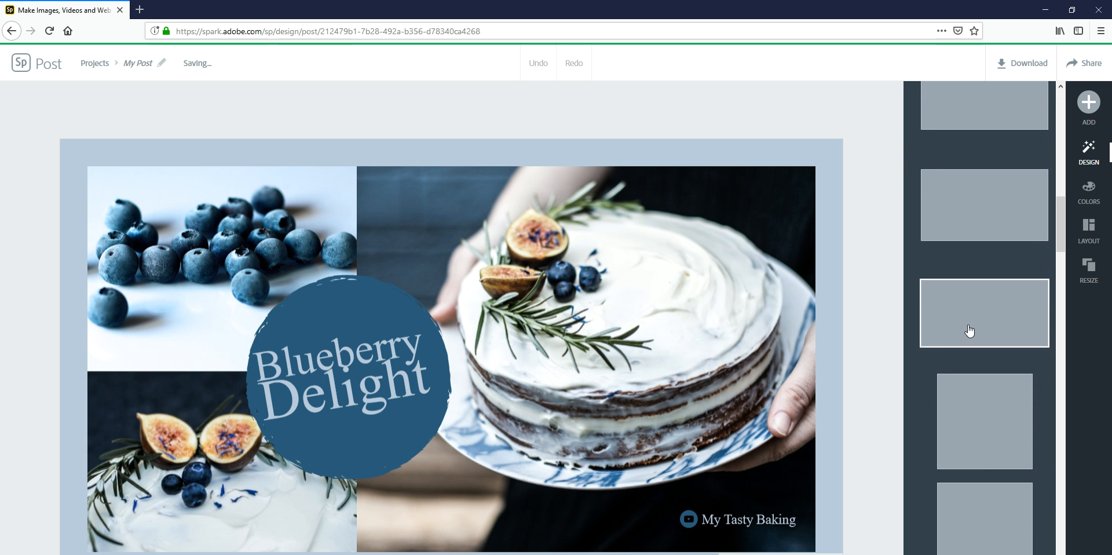
scroll(968, 327, up, 10)
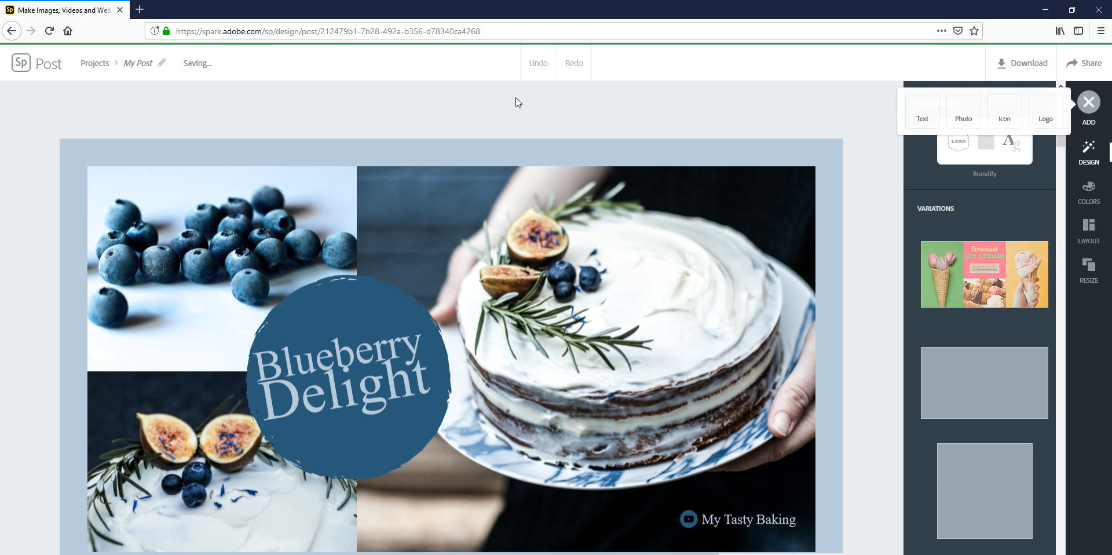
scroll(994, 186, down, 4)
scroll(994, 186, down, 8)
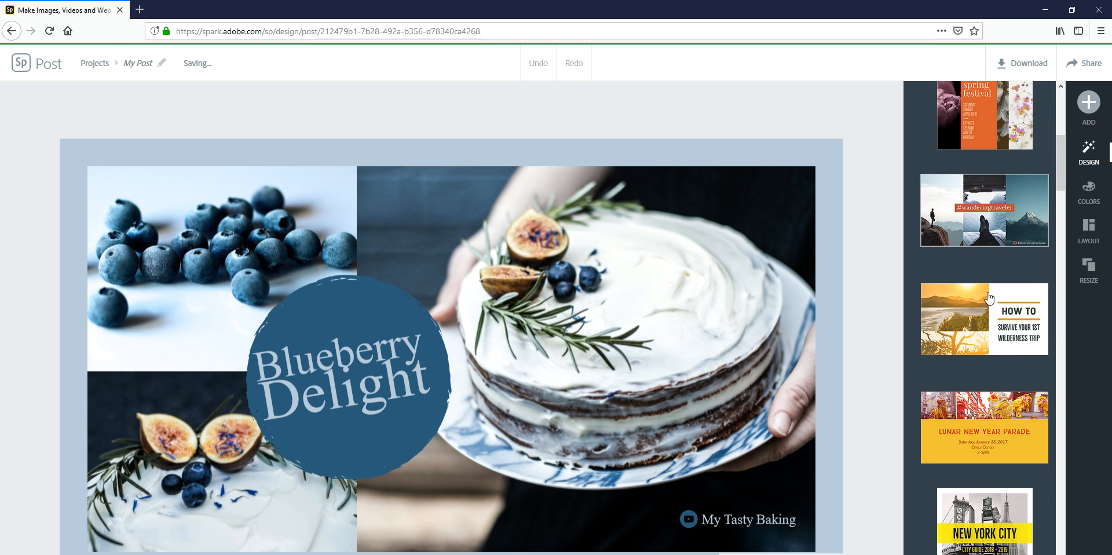
scroll(977, 269, down, 5)
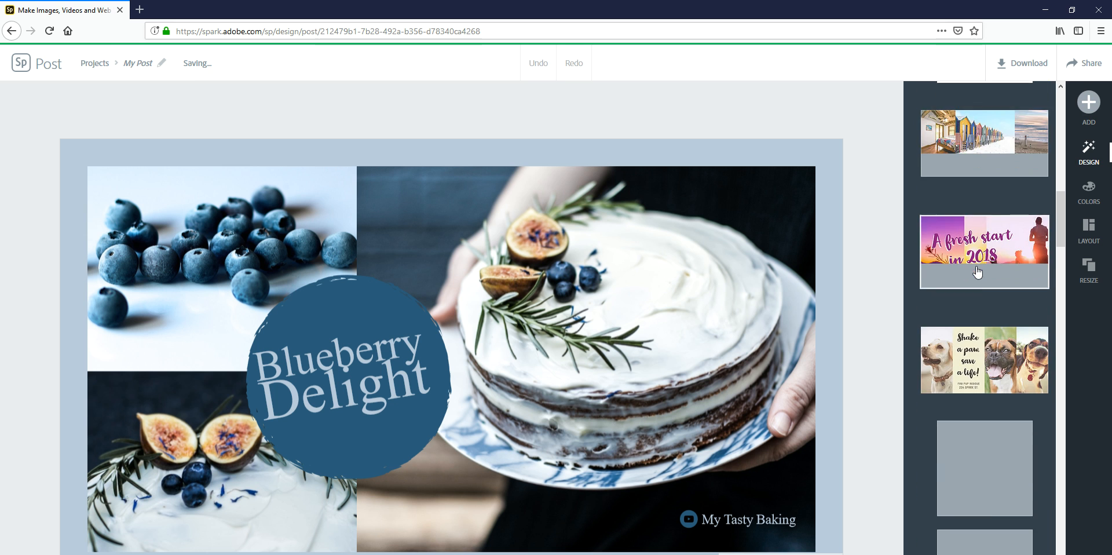
scroll(978, 268, up, 11)
scroll(978, 269, down, 15)
scroll(978, 273, down, 20)
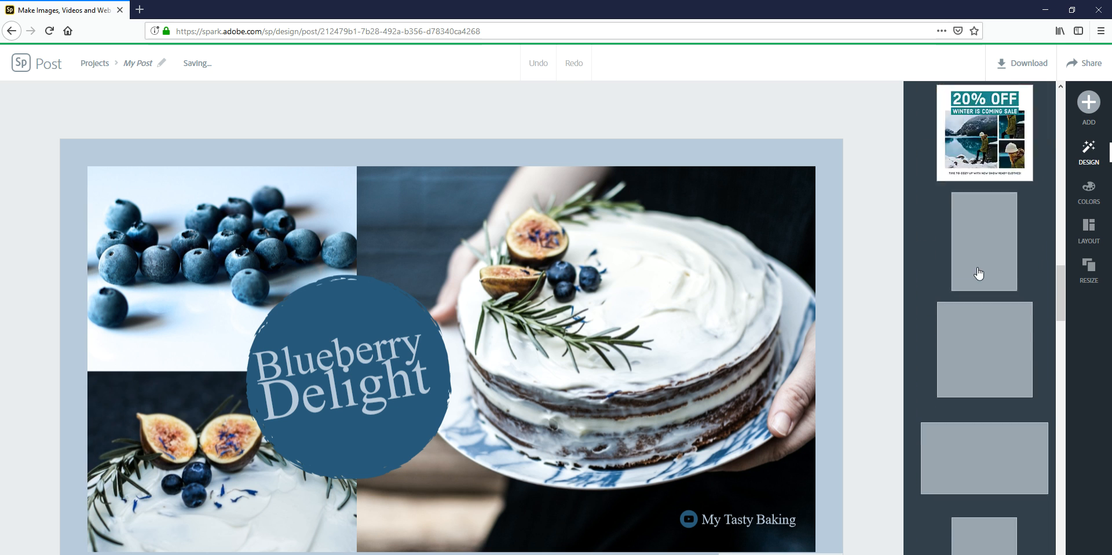
scroll(978, 270, up, 8)
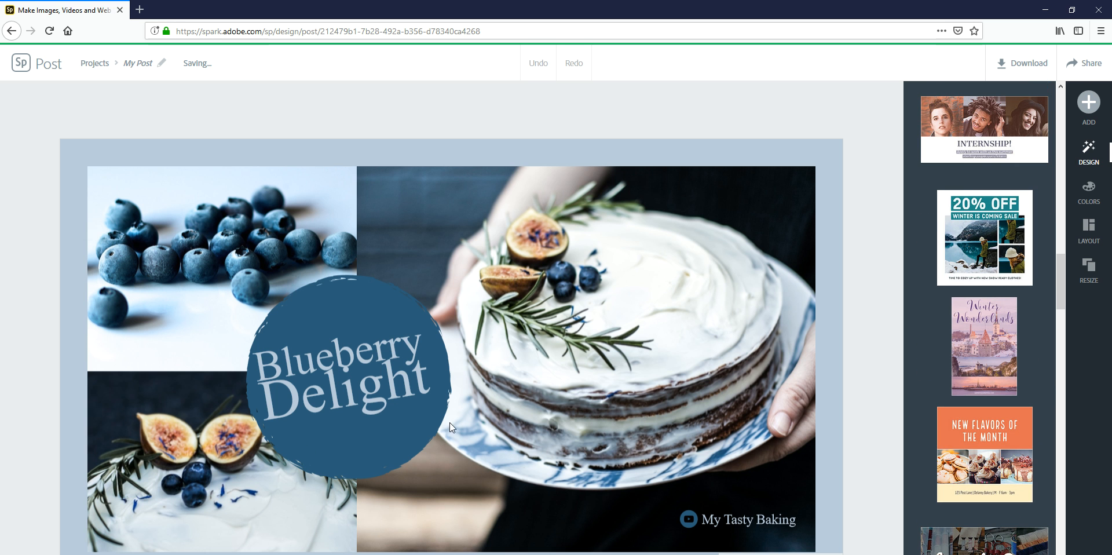
Replace the "Blueberry Delight" title in the blue circle with "Trendy TechPro".
double_click(341, 377)
drag(468, 294, 323, 241)
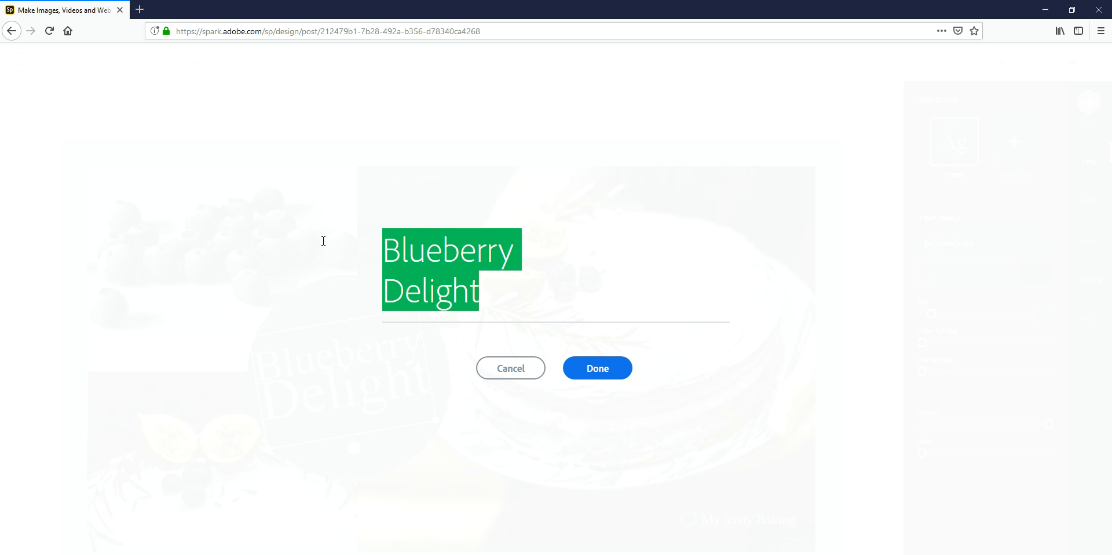
text(Tr)
key(BackSpace)
text(Trere)
key(BackSpace)
key(BackSpace)
key(BackSpace)
key(BackSpace)
text(rend)
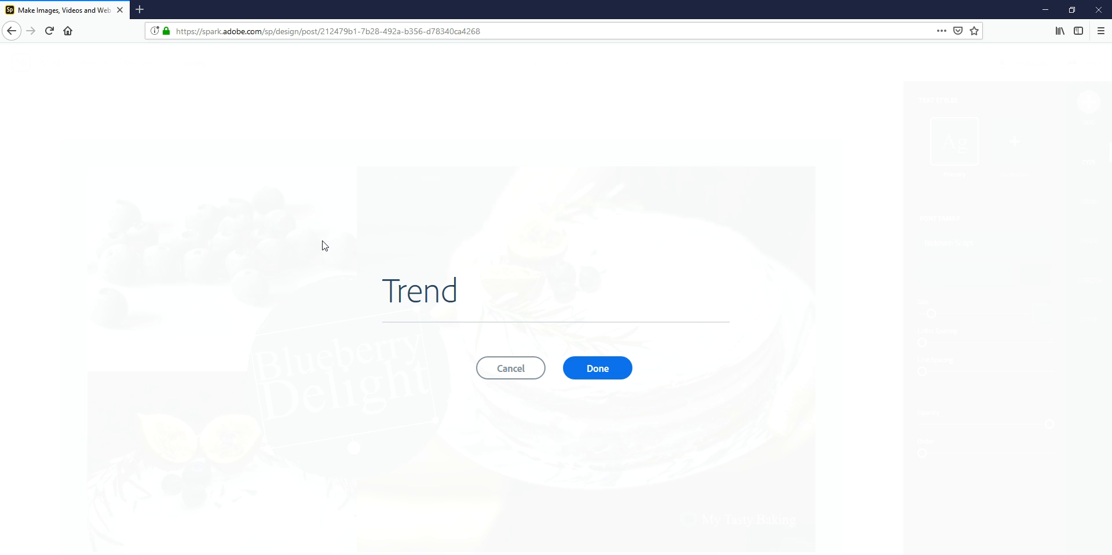
text(y TechPro)
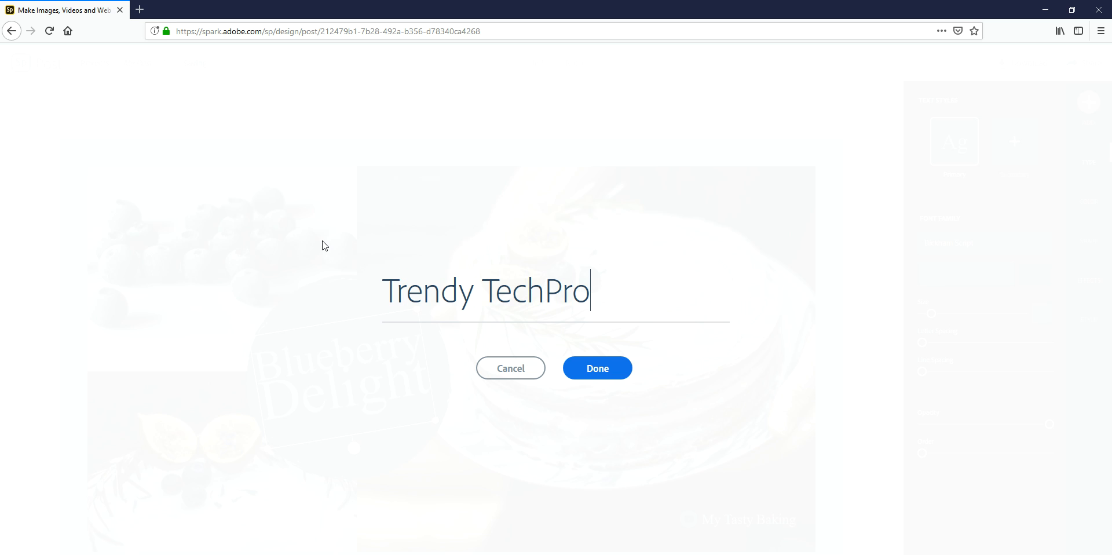
click(589, 374)
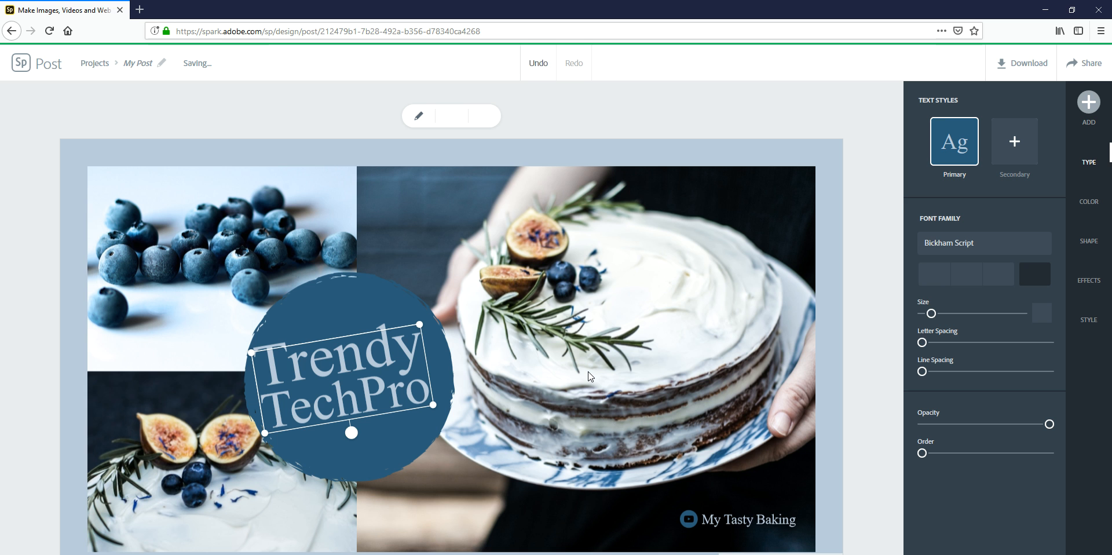
click(467, 418)
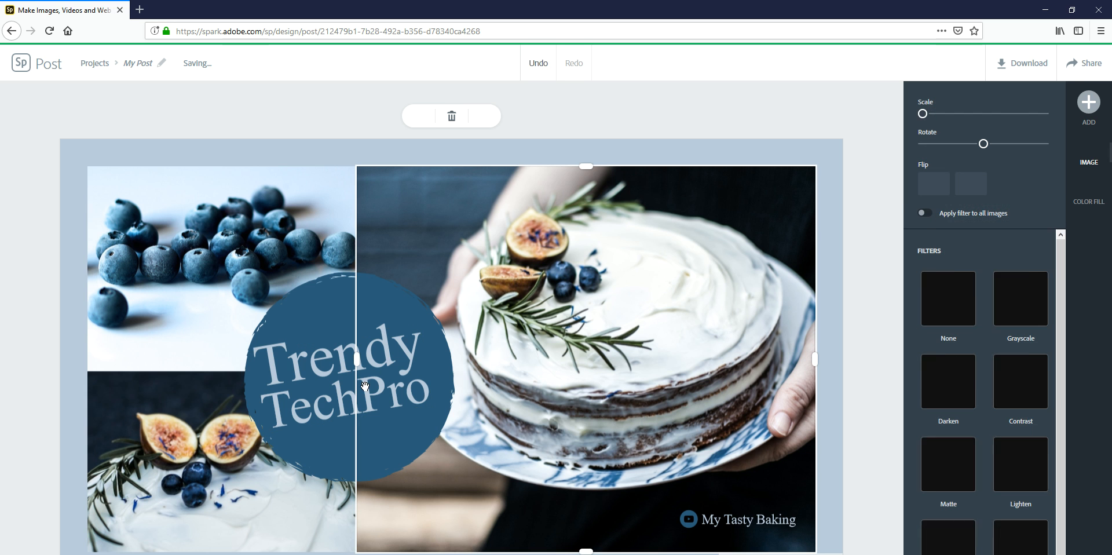
Try to remove the Adobe Spark logo from the thumbnail, and return to the design from the branding page.
click(68, 310)
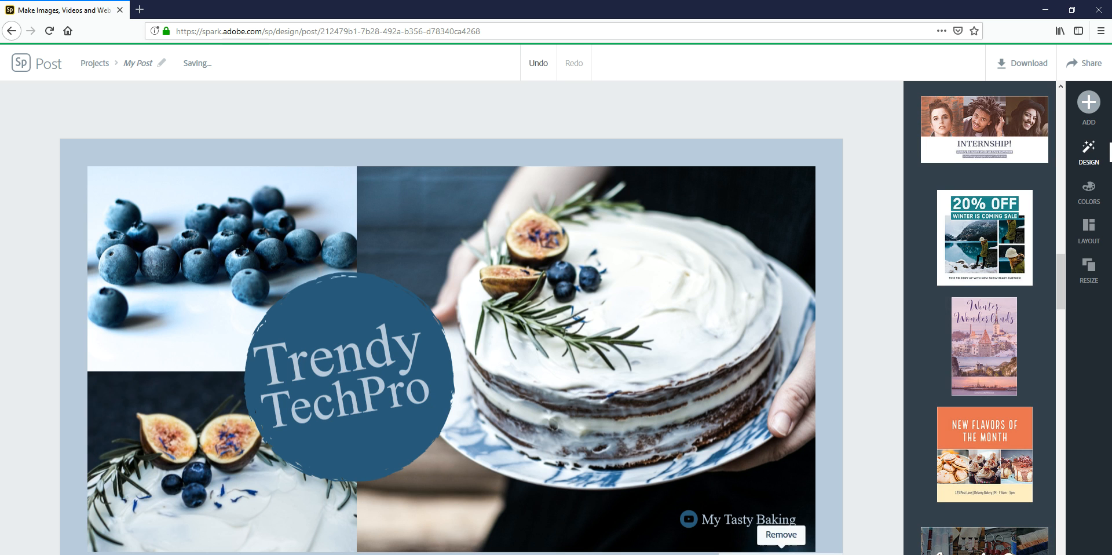
click(782, 535)
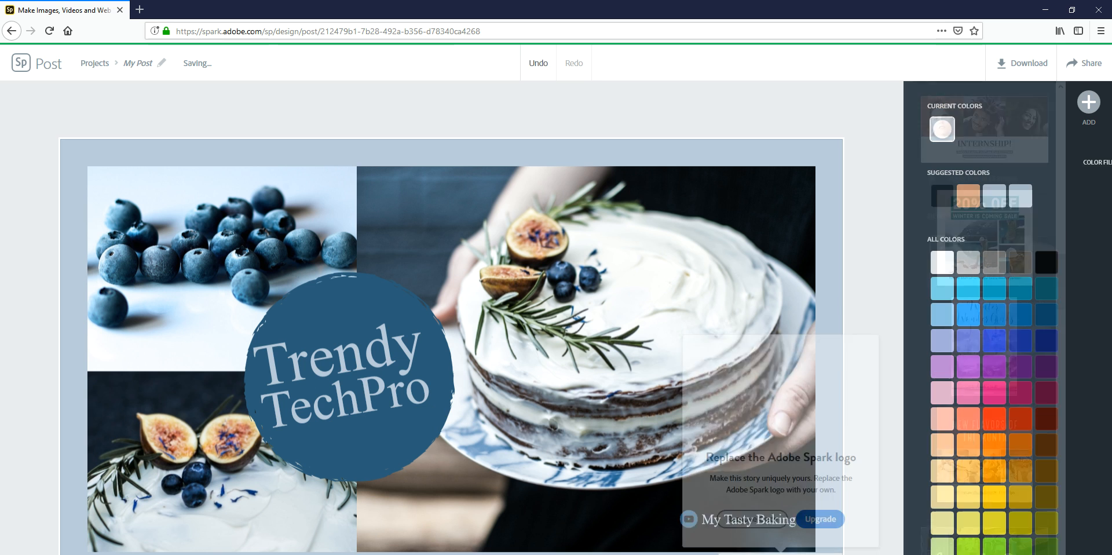
click(753, 519)
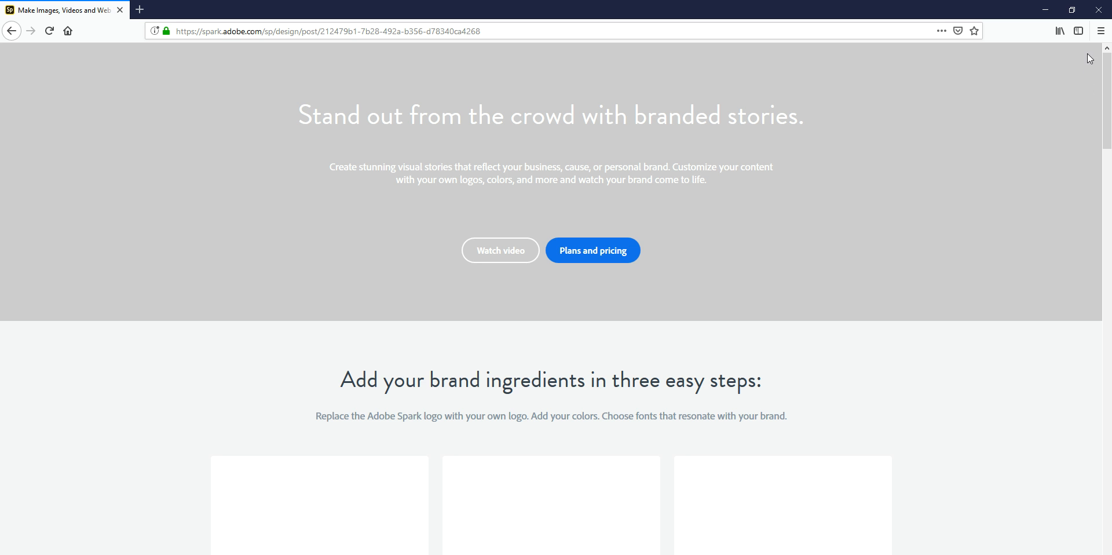
click(1089, 68)
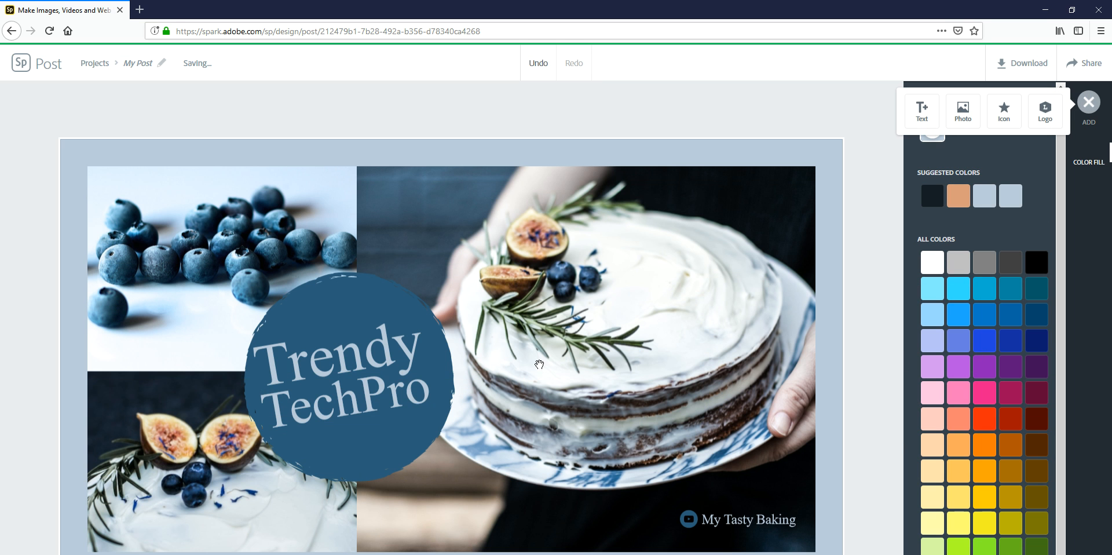
Recolor the thumbnail's border, trying light and dark gray before choosing the near-black suggested color.
scroll(956, 312, down, 1)
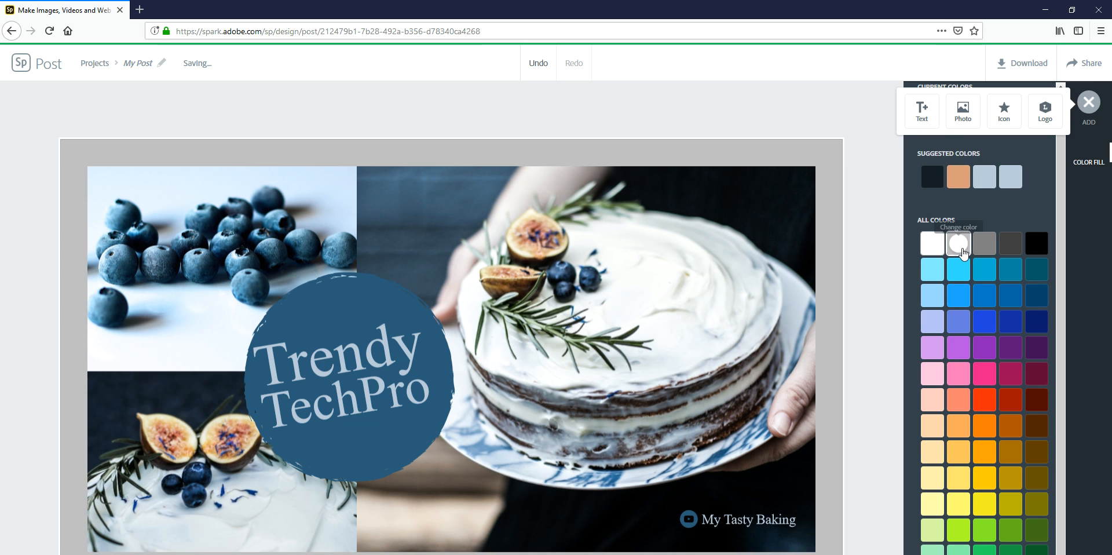
click(1013, 247)
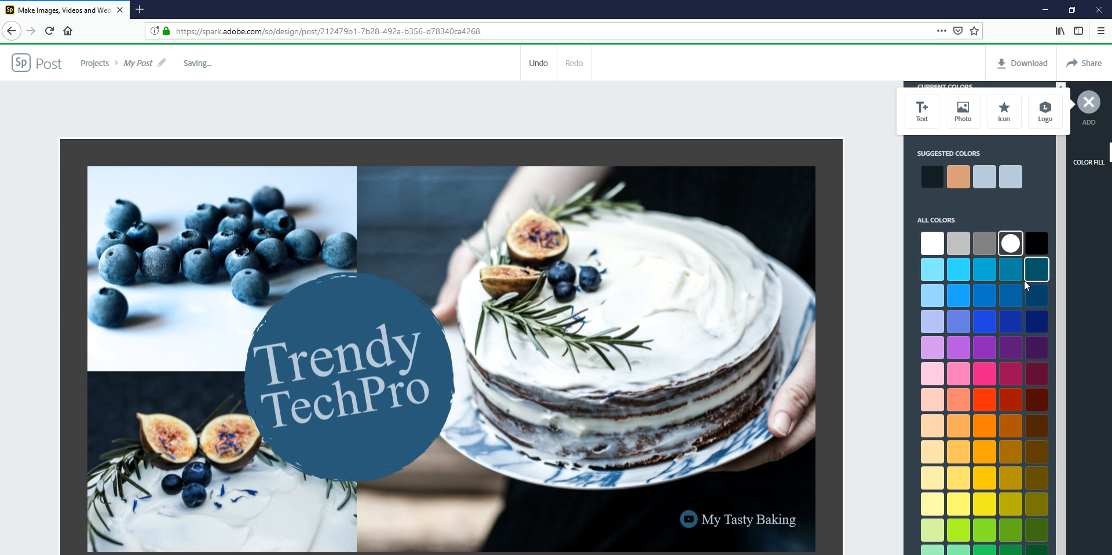
click(939, 182)
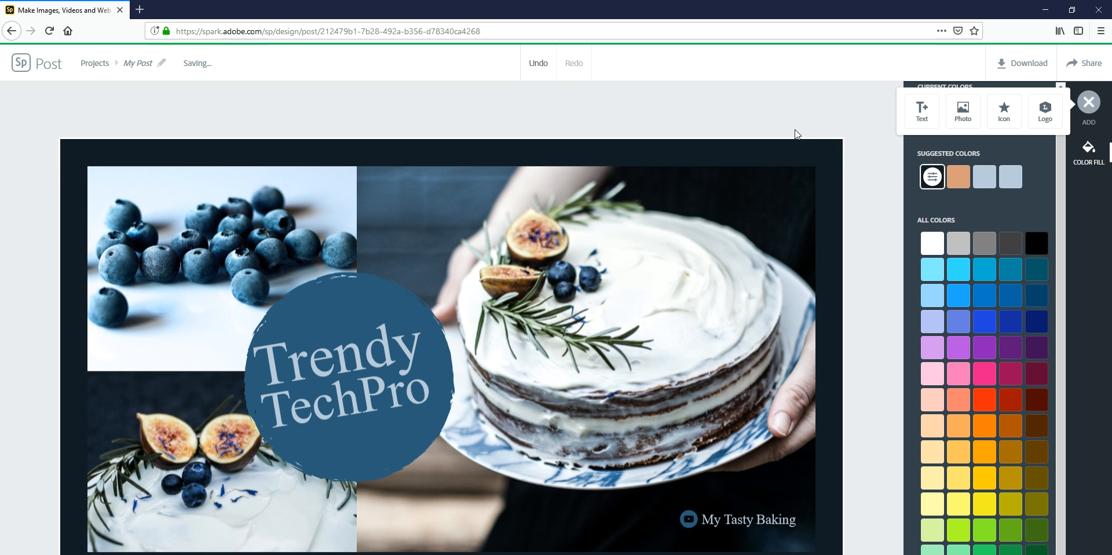
click(827, 159)
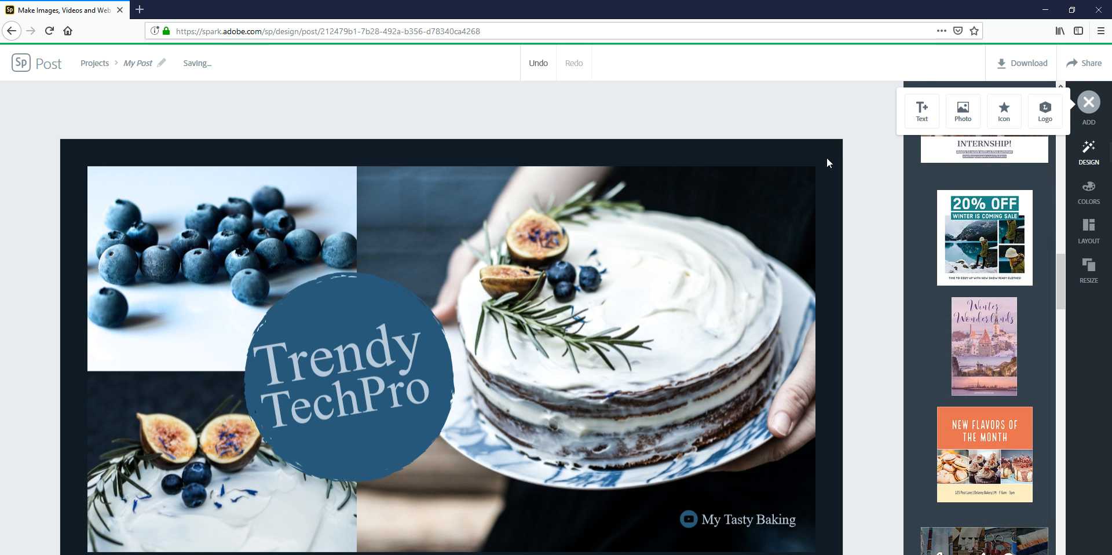
Widen the blueberry photo's cell slightly, open its image replacement search, and select the other two photos in turn.
click(215, 266)
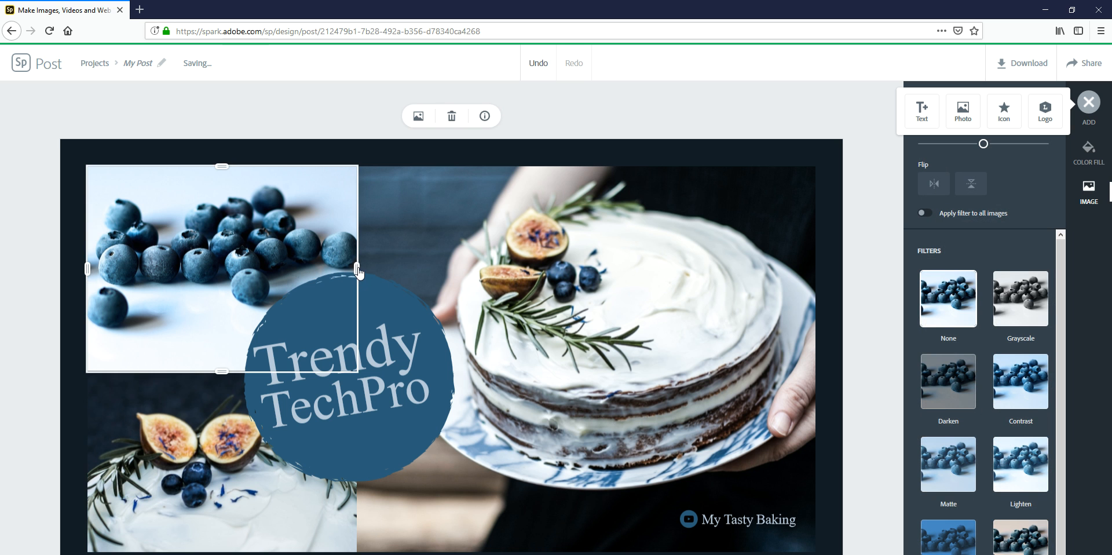
mouse_move(357, 270)
mouse_down()
mouse_move(402, 268)
mouse_move(330, 271)
mouse_move(414, 278)
mouse_move(340, 272)
mouse_move(383, 271)
mouse_move(363, 269)
mouse_up()
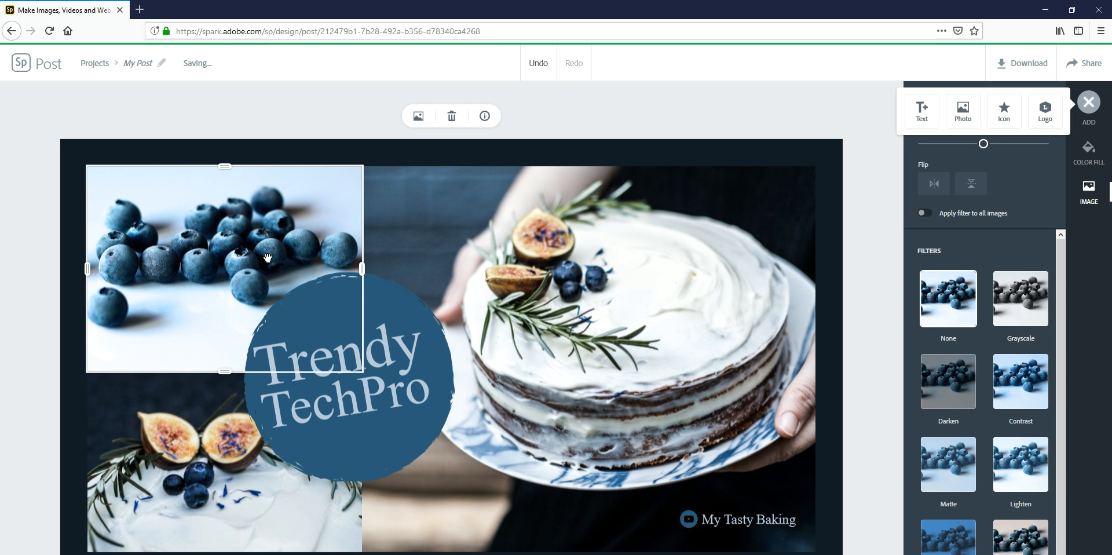
click(418, 117)
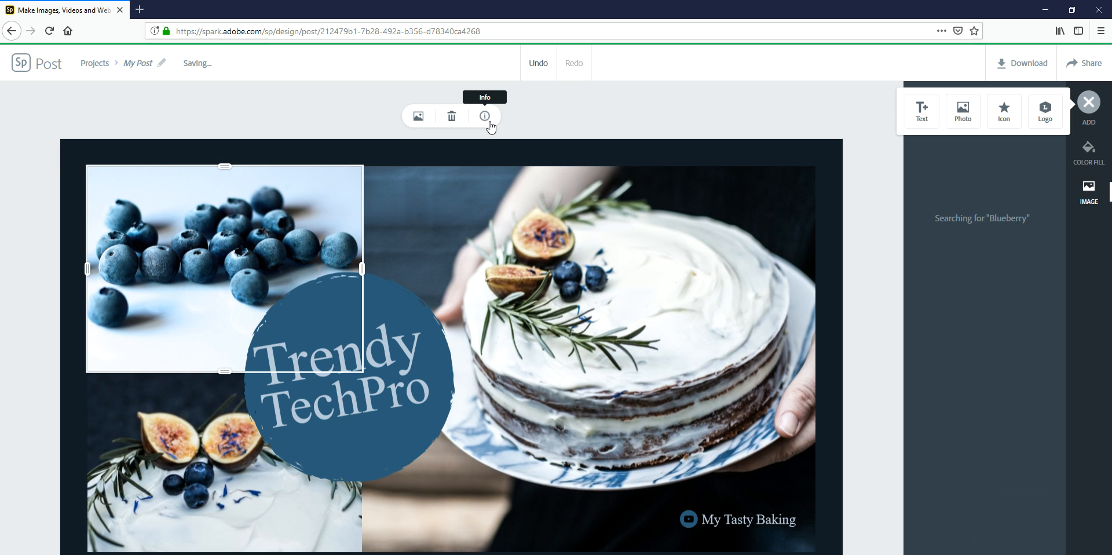
click(213, 449)
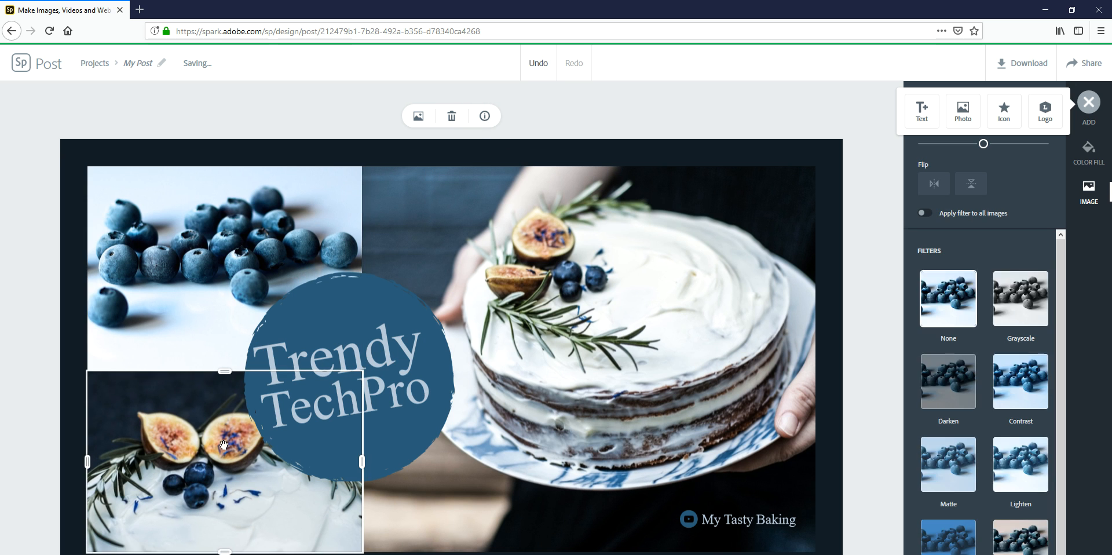
click(578, 321)
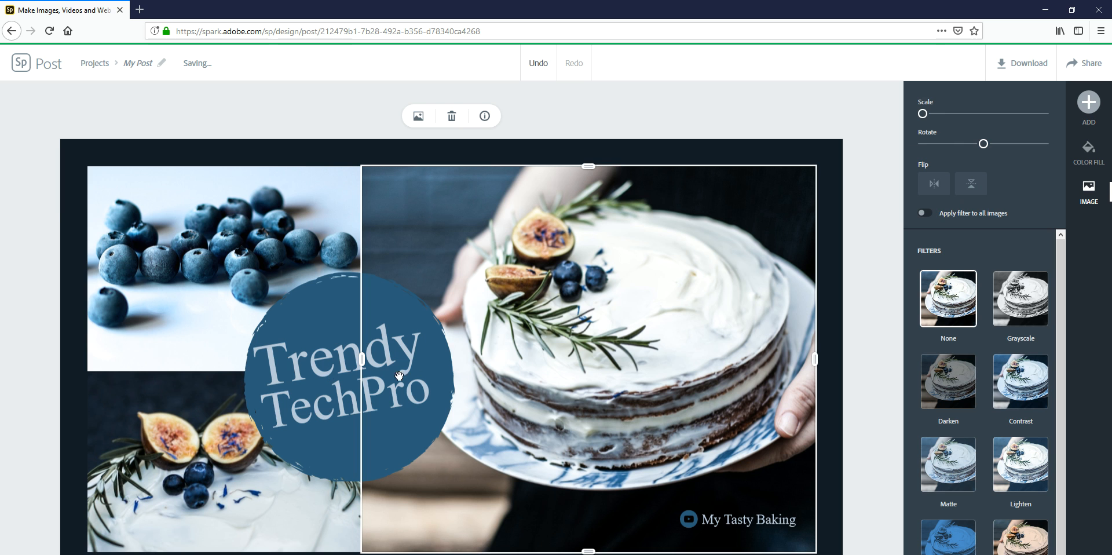
Shift the Trendy TechPro circle slightly up and to the left, and delete the "My Tasty Baking" caption.
click(350, 363)
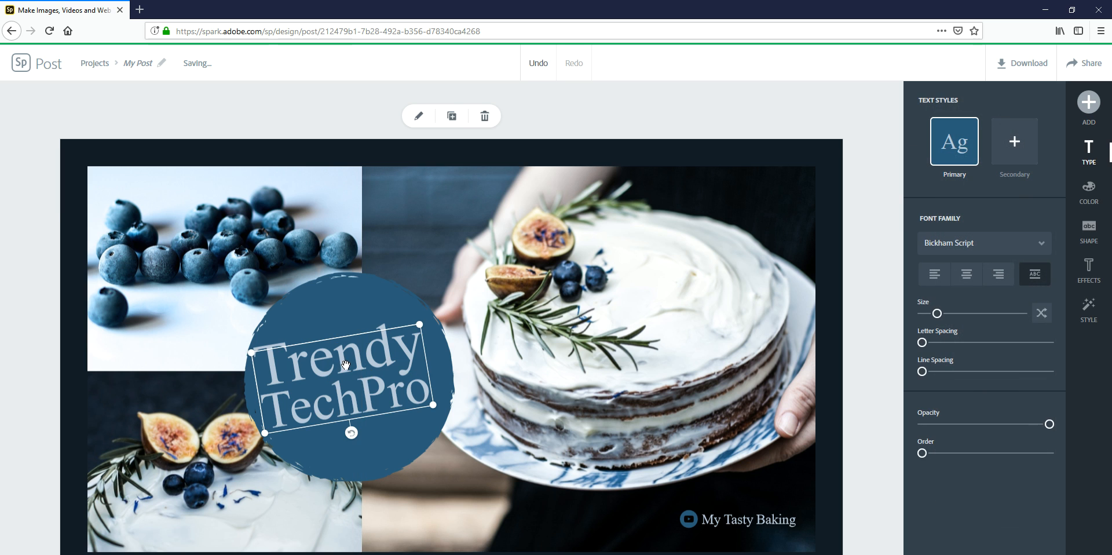
drag(350, 362, 340, 358)
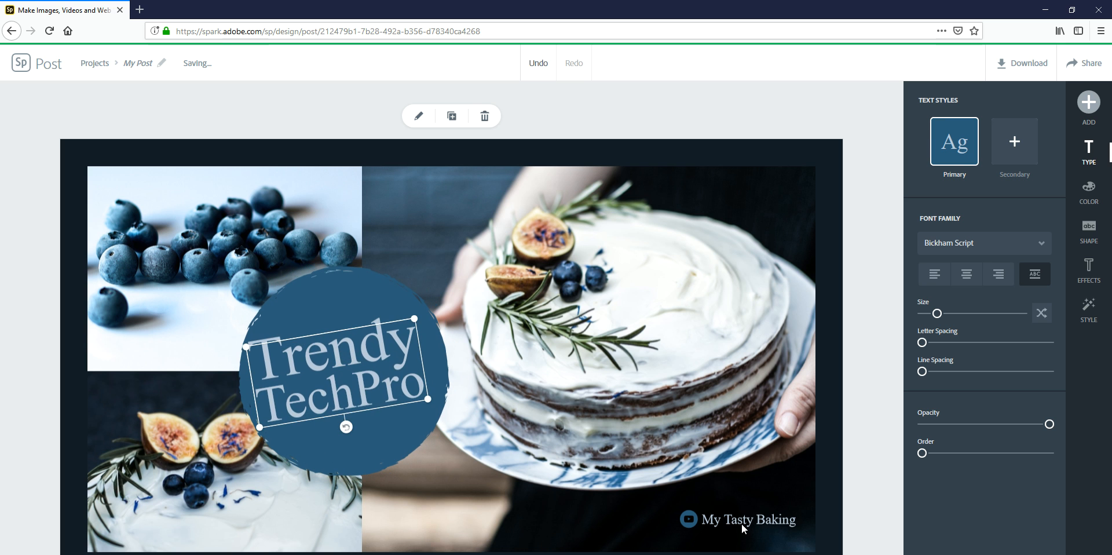
click(741, 522)
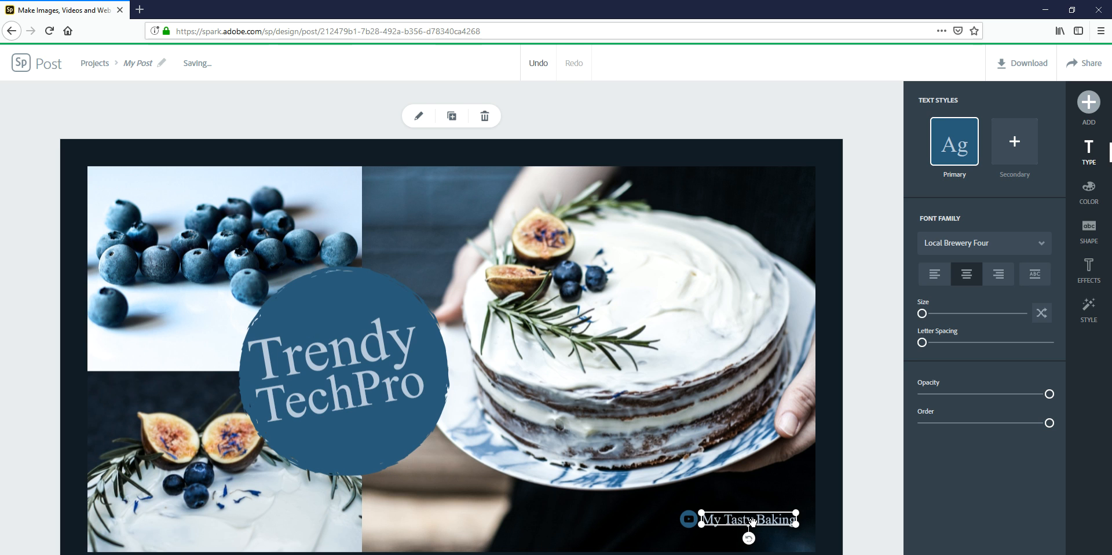
key(Delete)
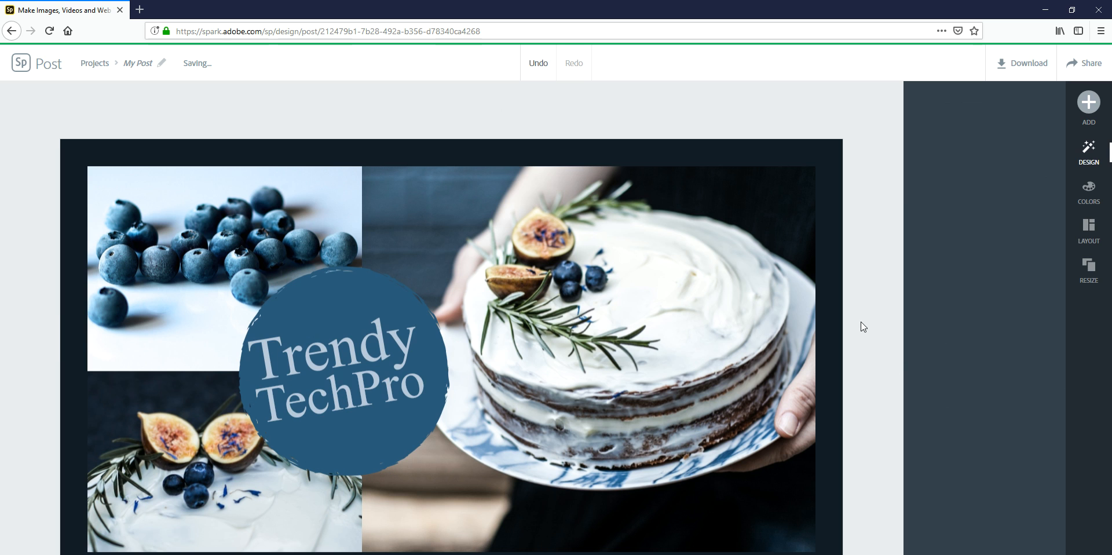
Try several Bold color palettes on the thumbnail, including the red-orange-teal, orange-blue and purple-to-light-blue ones.
click(1089, 190)
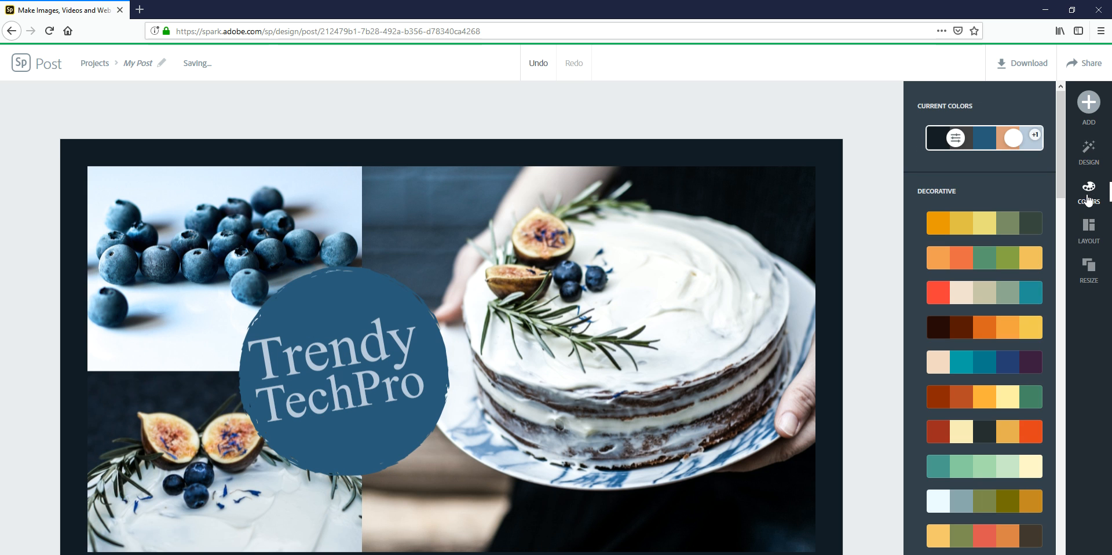
scroll(968, 343, down, 1)
scroll(967, 347, down, 15)
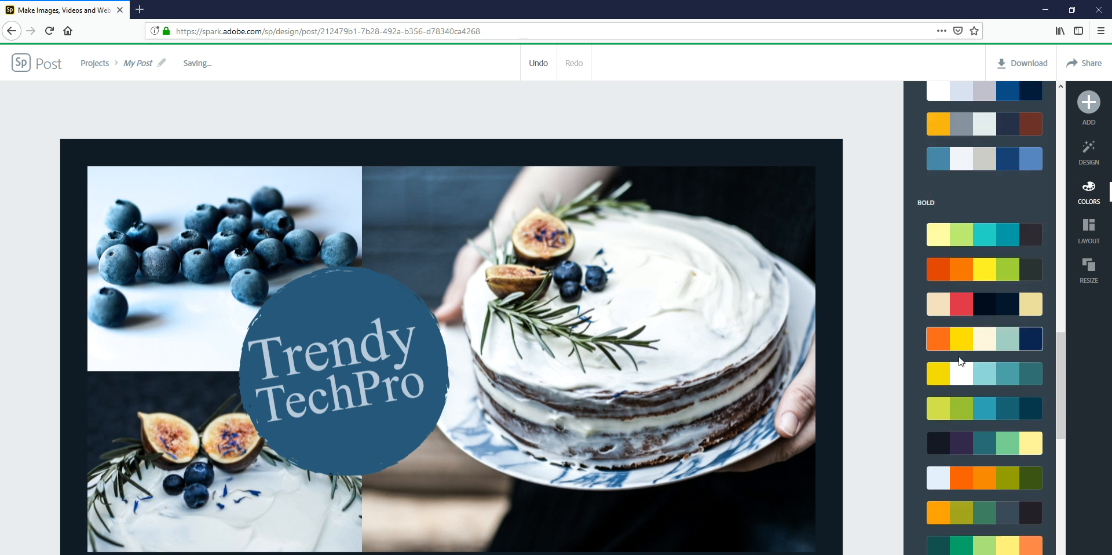
scroll(962, 365, up, 5)
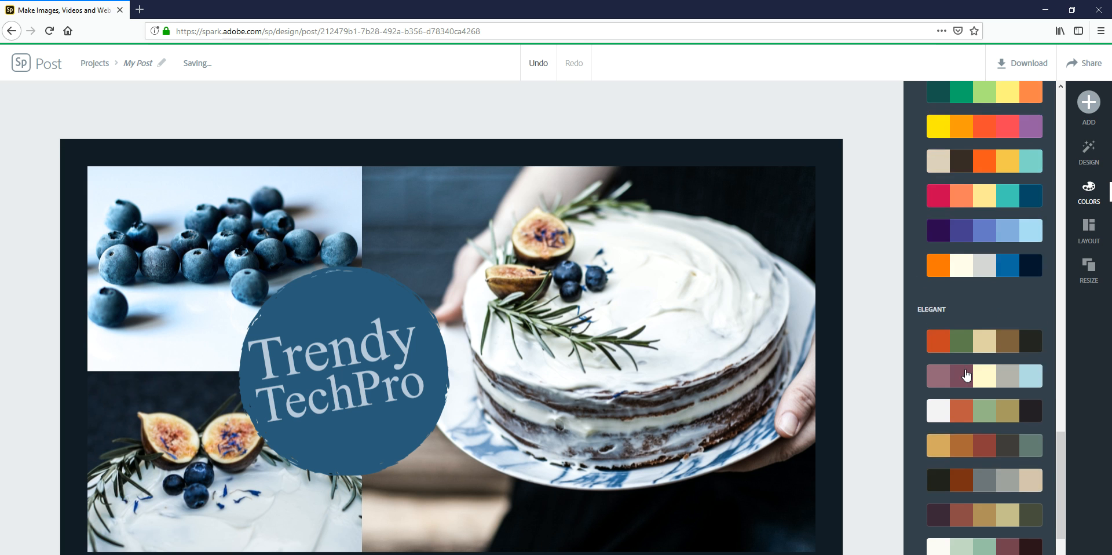
scroll(966, 373, down, 1)
click(971, 318)
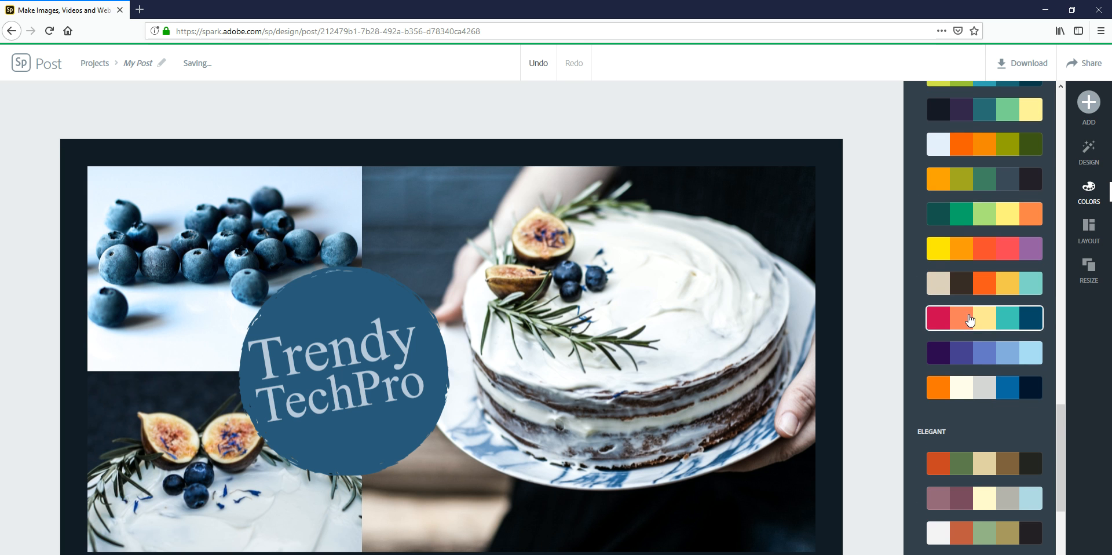
click(981, 355)
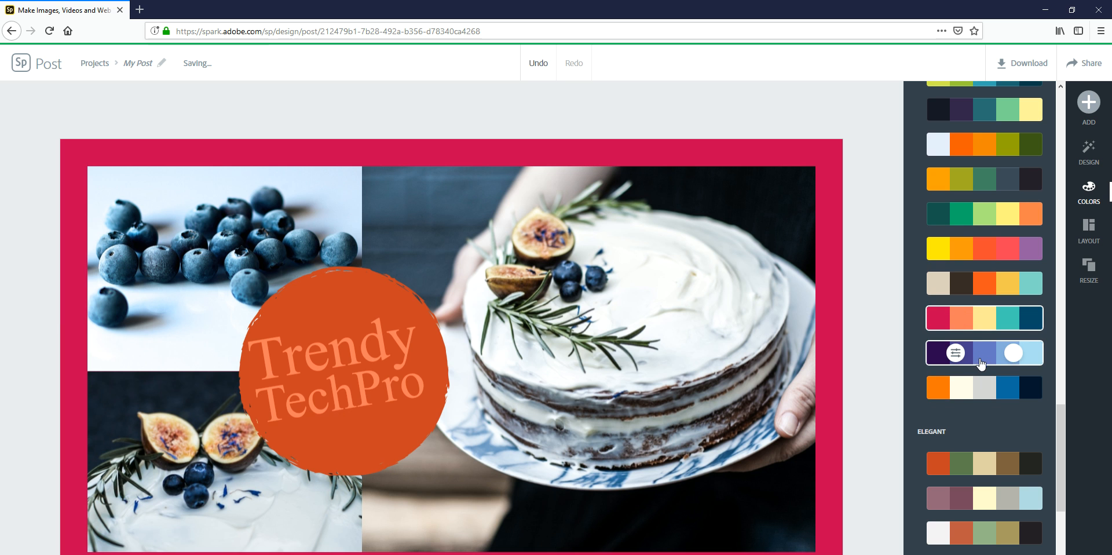
scroll(971, 432, down, 3)
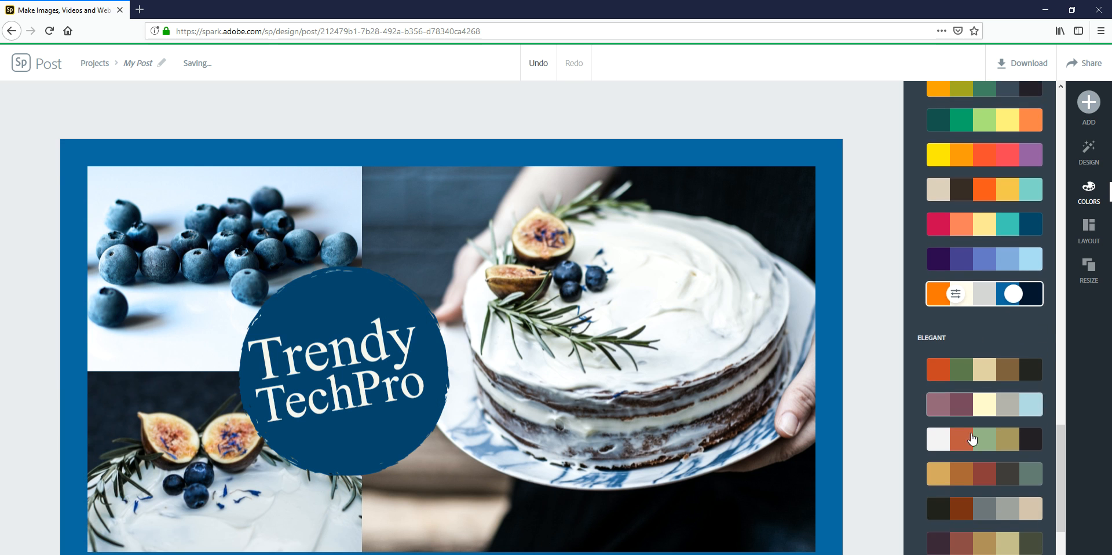
click(1003, 186)
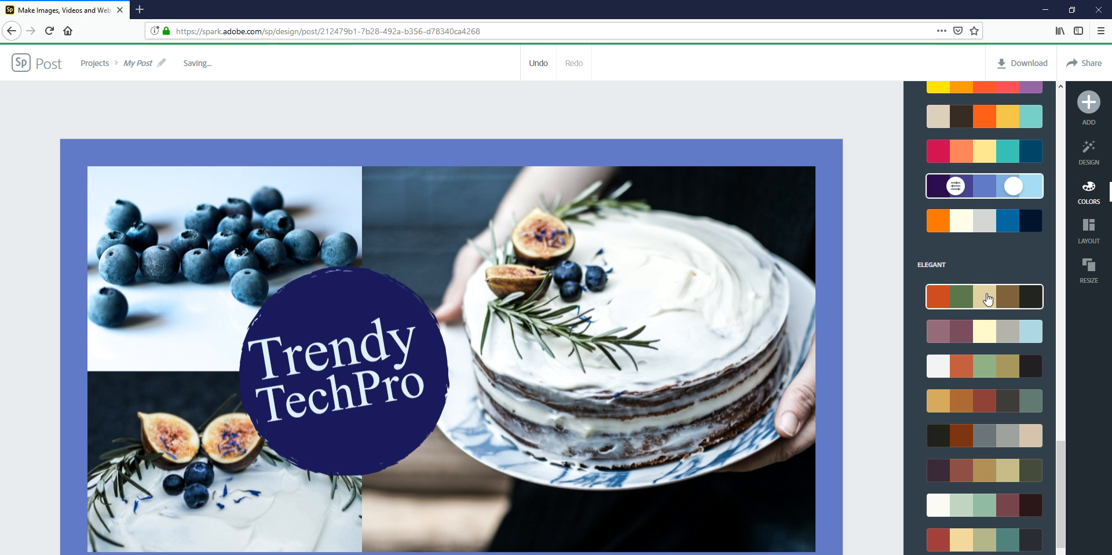
Compare several Elegant color palettes on the thumbnail and apply the sage, pale yellow, tan, olive and dark slate one.
scroll(944, 359, down, 3)
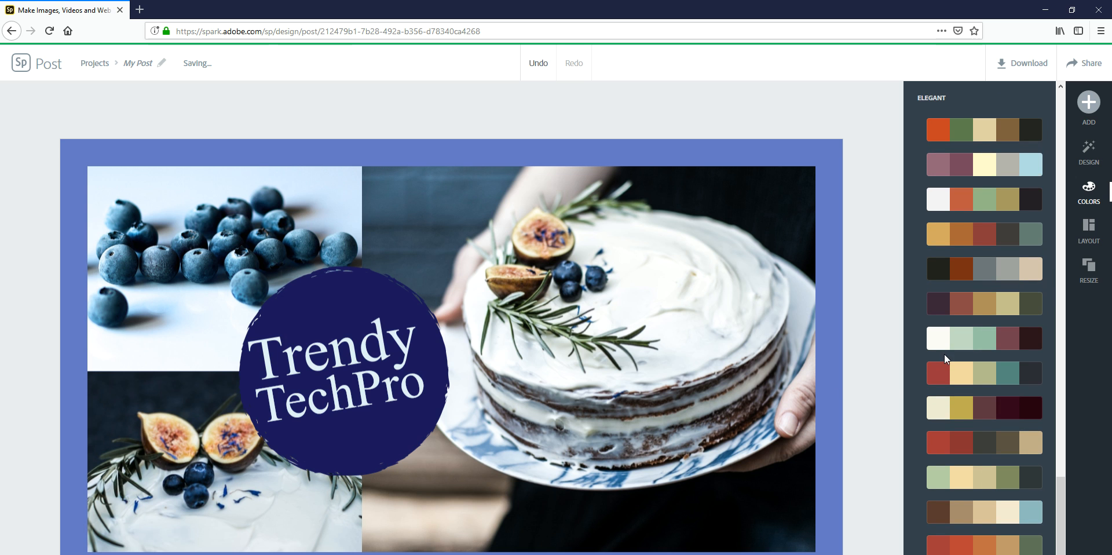
click(977, 132)
scroll(962, 348, down, 1)
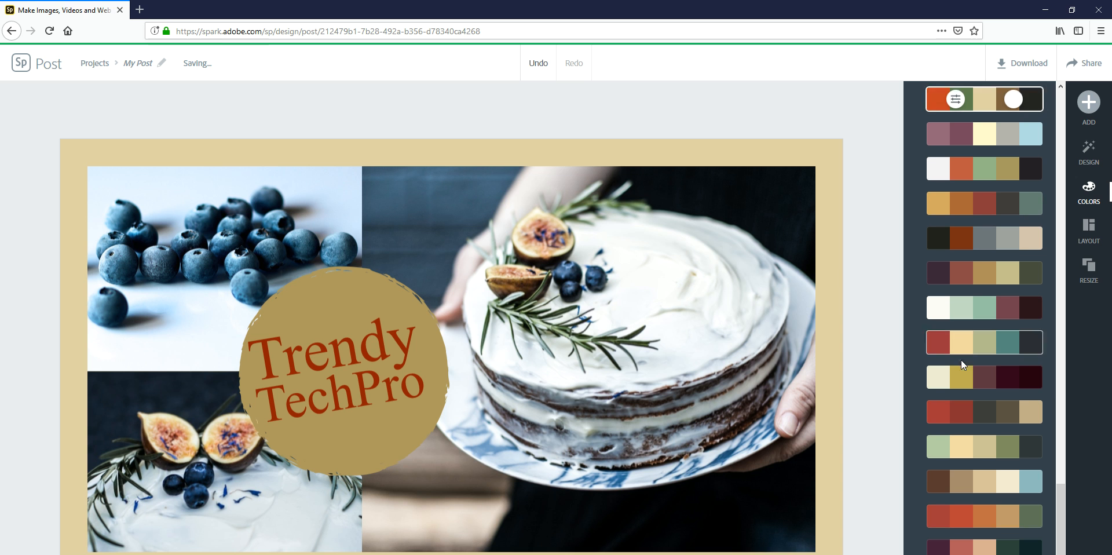
click(964, 358)
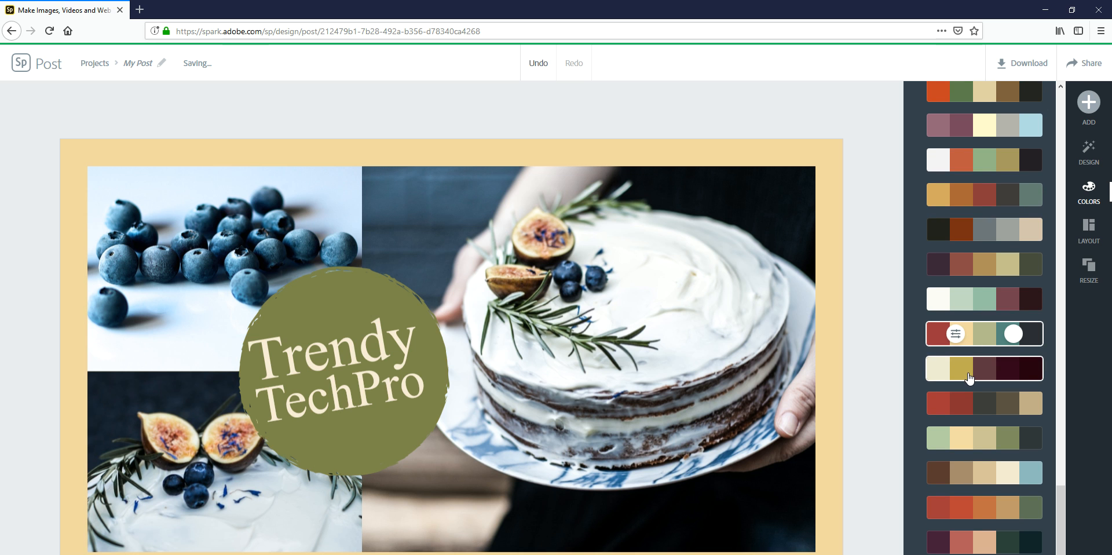
click(979, 446)
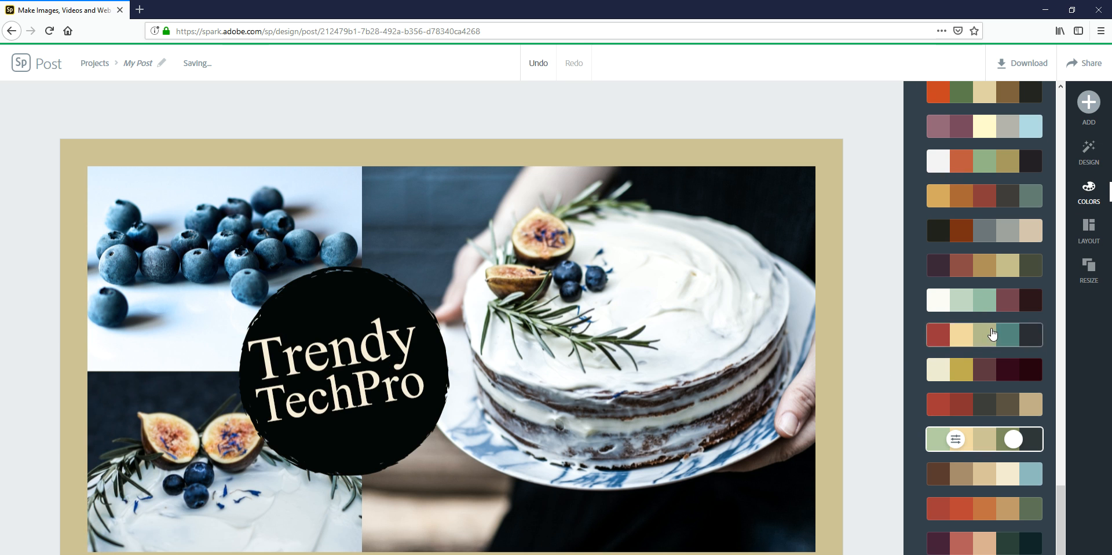
scroll(989, 323, up, 10)
scroll(989, 324, up, 10)
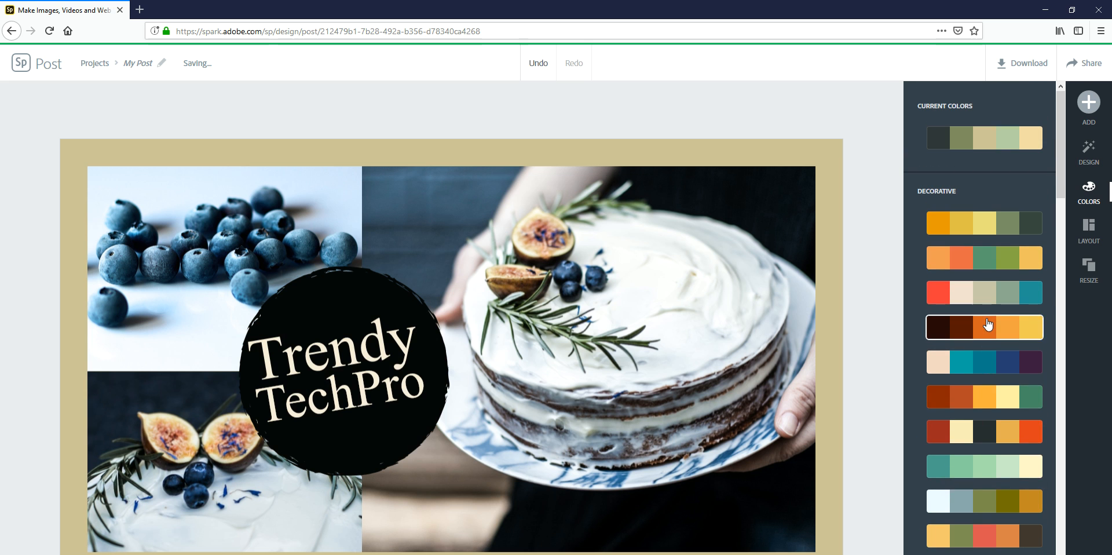
Browse the photo layouts and apply the Grid layout with two stacked cells beside one tall cell on the right.
click(1089, 229)
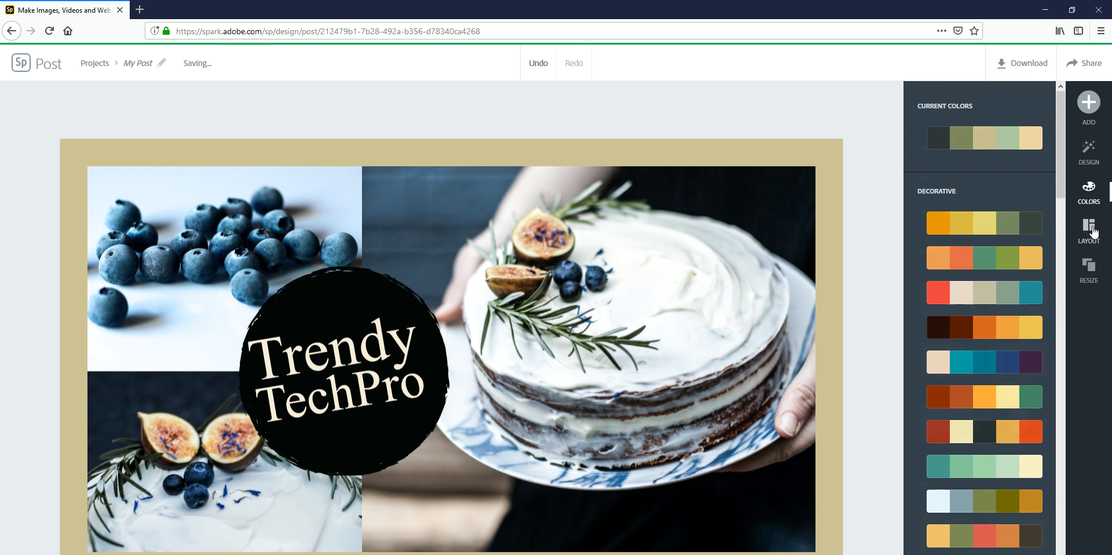
scroll(967, 278, down, 10)
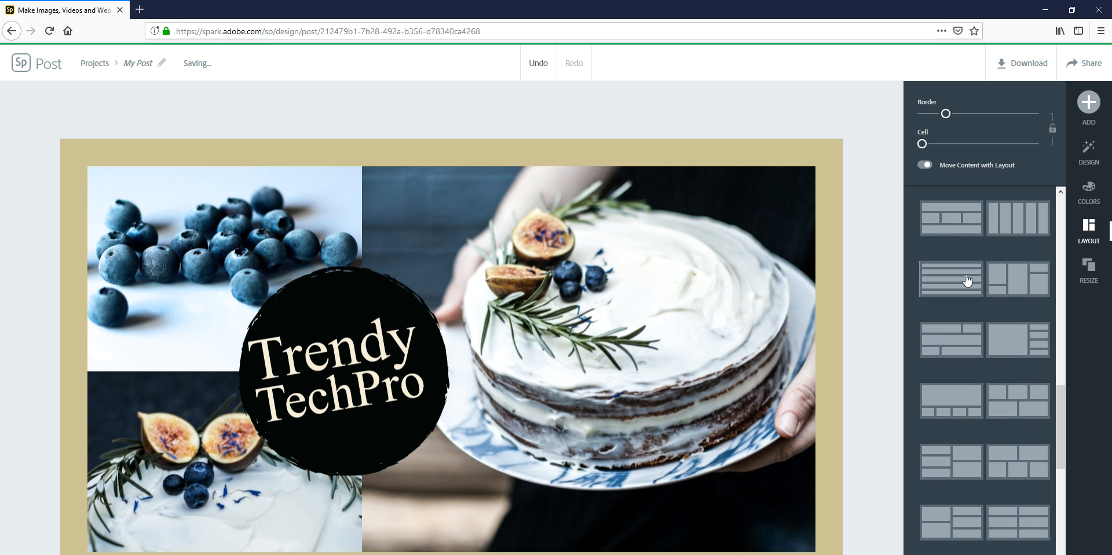
scroll(966, 279, up, 12)
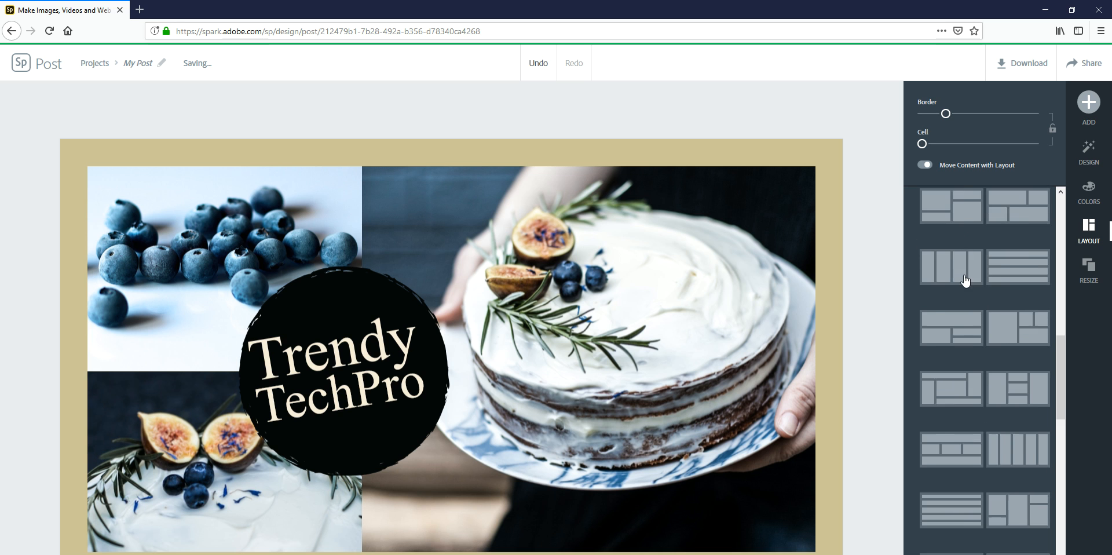
scroll(964, 279, down, 4)
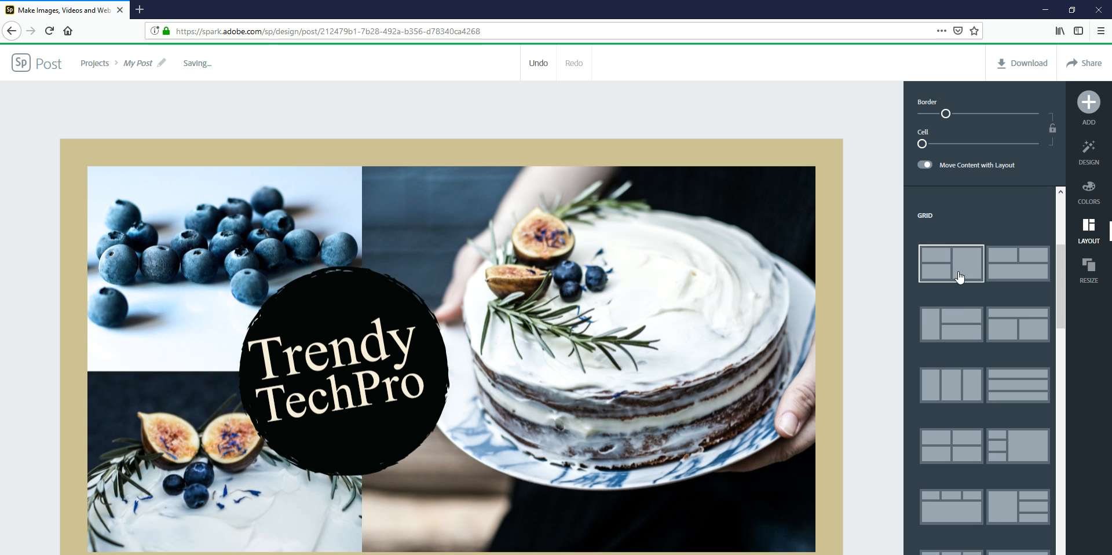
click(959, 277)
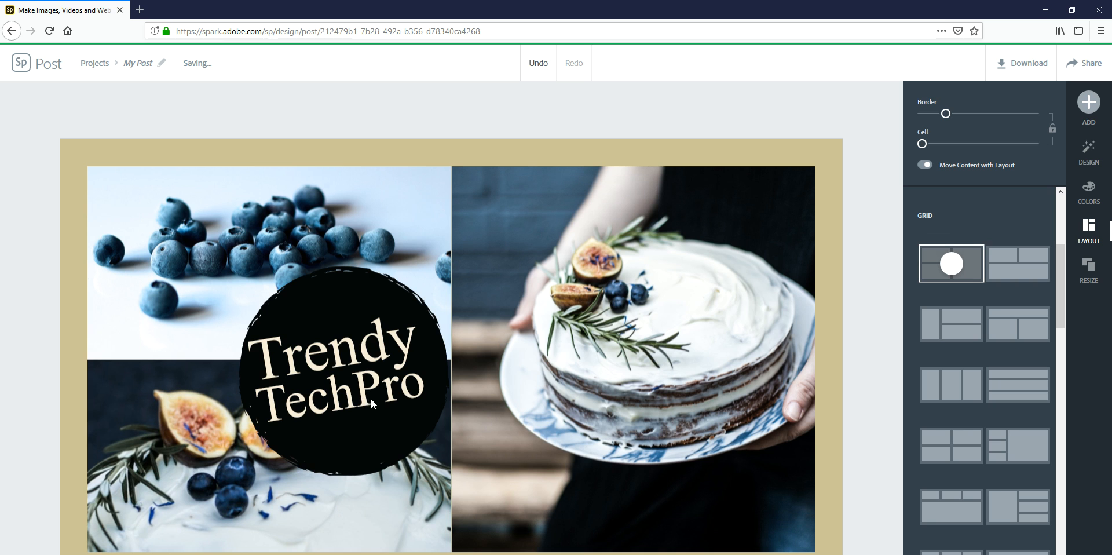
click(345, 373)
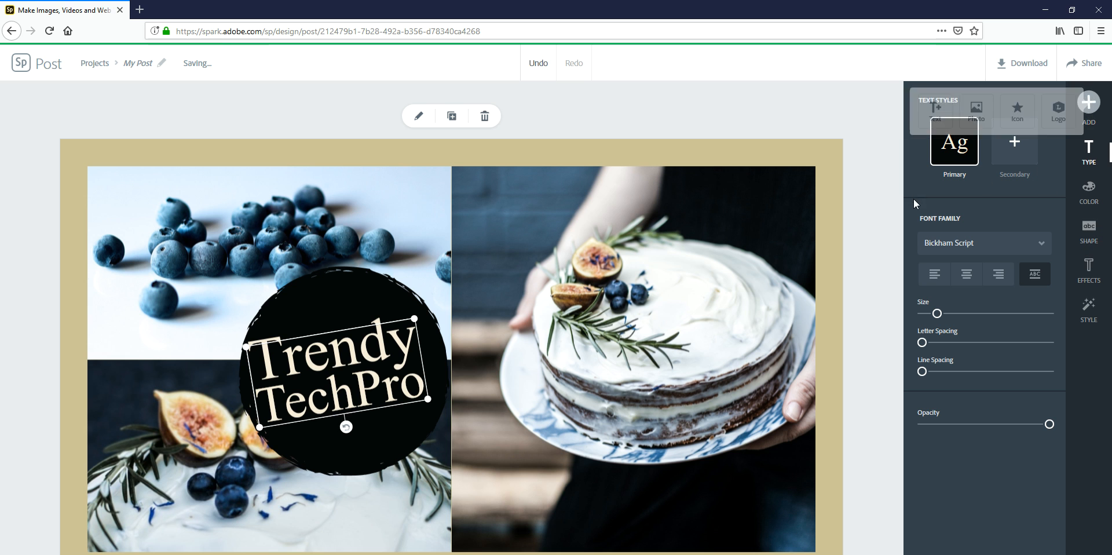
click(603, 290)
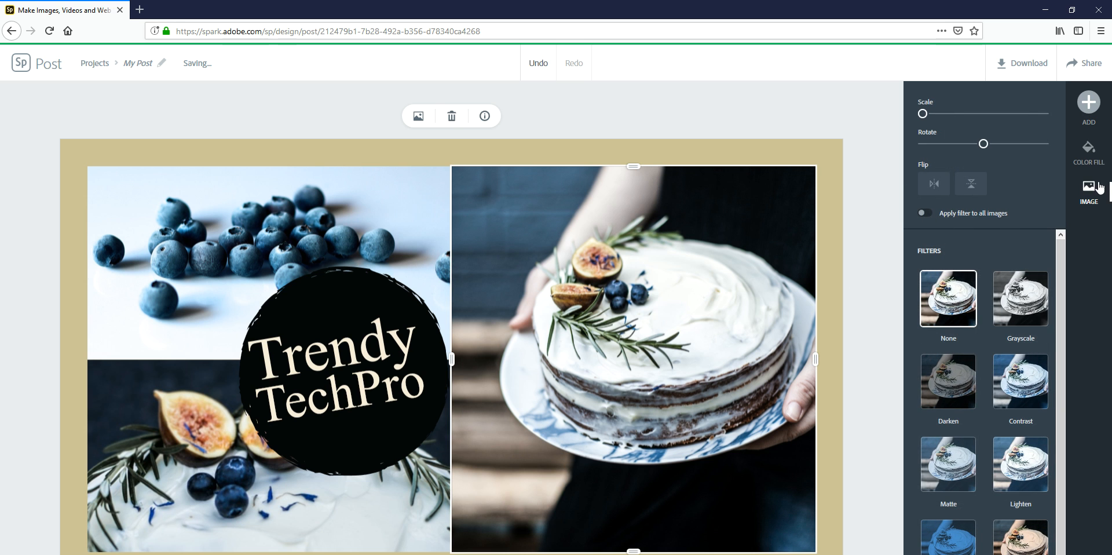
click(847, 221)
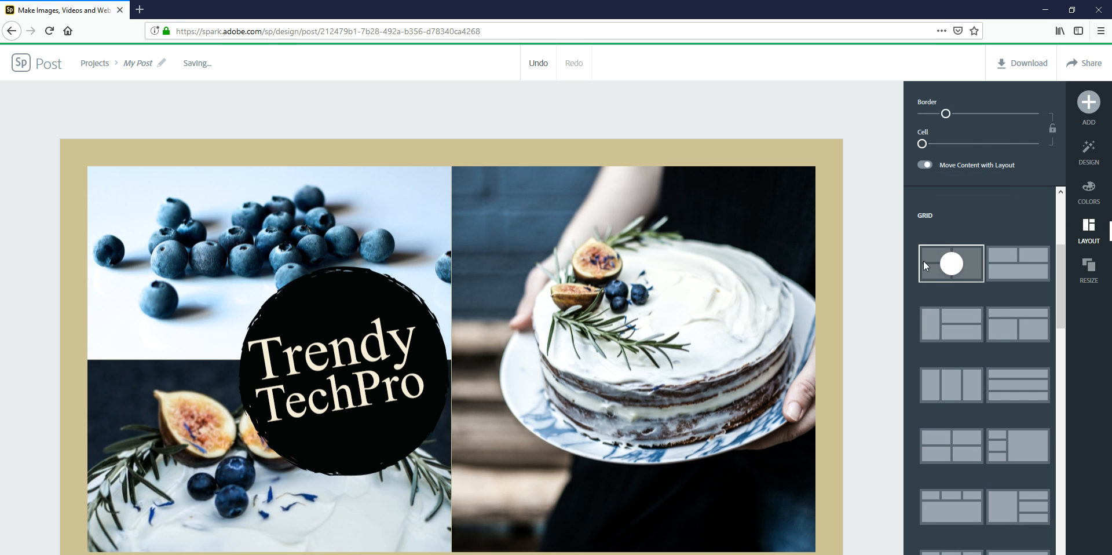
Try the Grid layouts with two cells above one wide, one wide above two, one tall beside two stacked, and three columns.
click(1011, 268)
click(1014, 323)
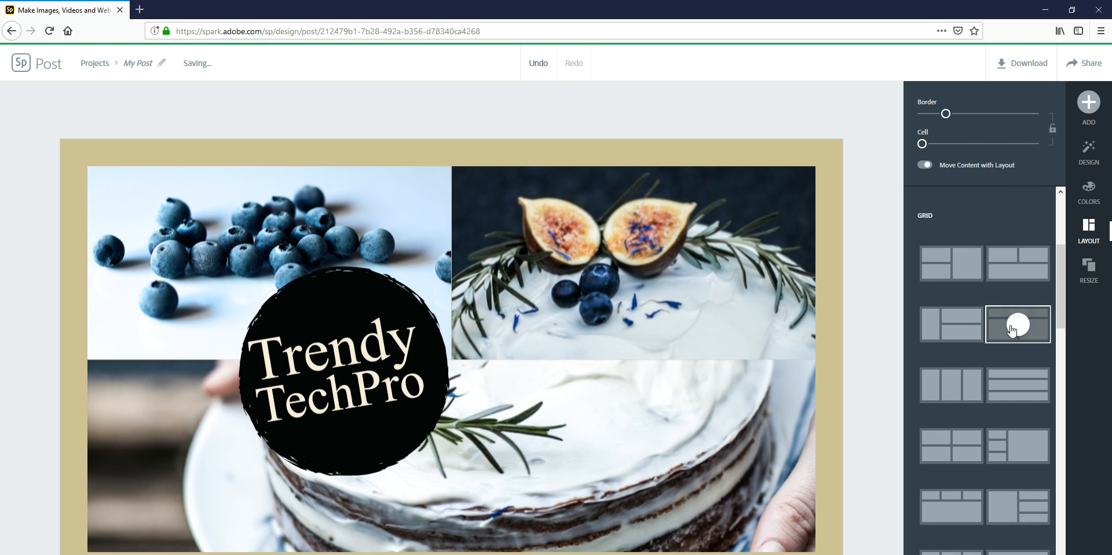
click(944, 333)
click(950, 384)
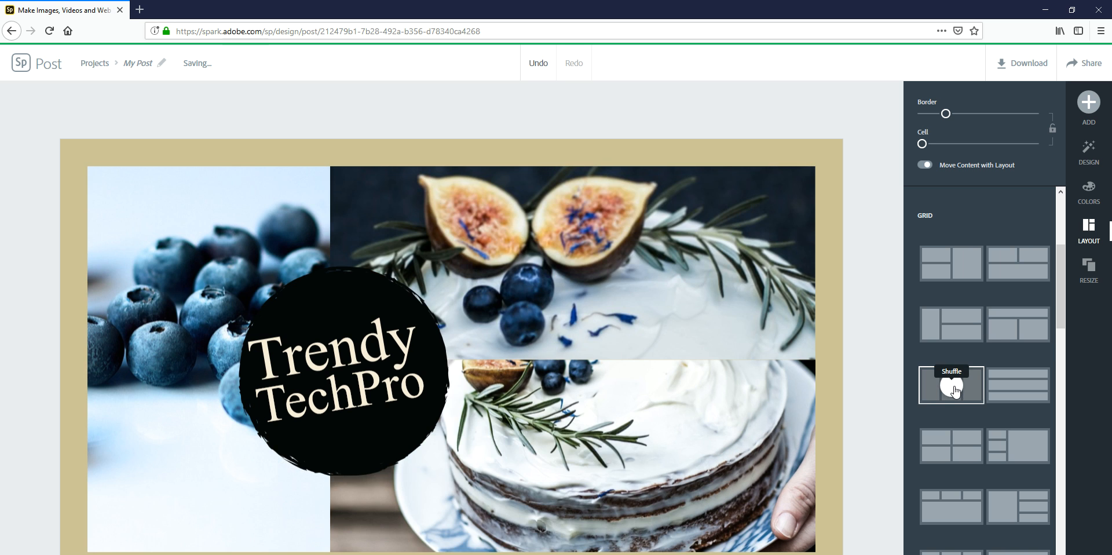
Try the Grid layout with three horizontal rows and shuffle the order of its photos twice.
click(1003, 394)
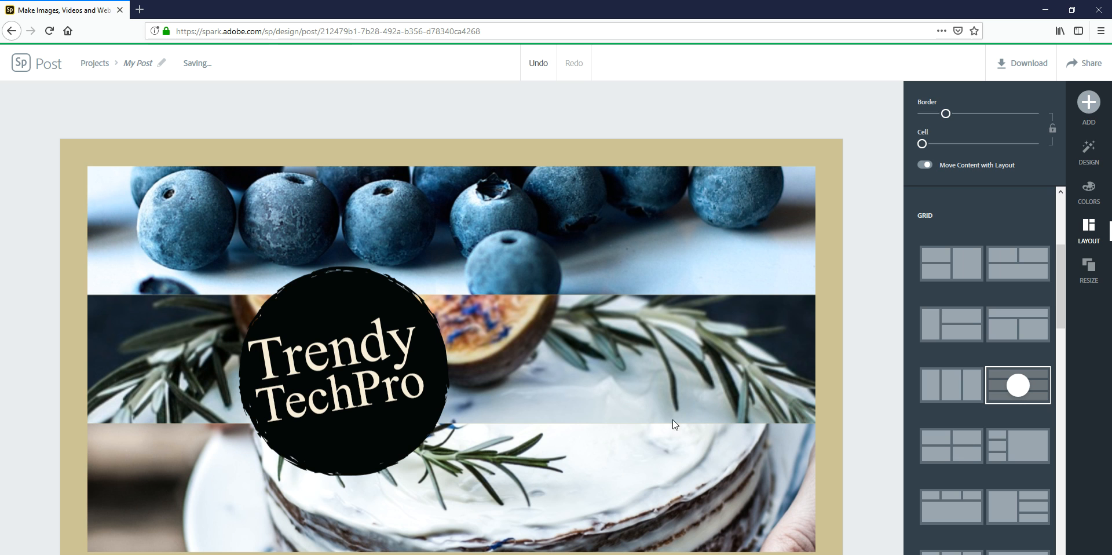
click(1019, 387)
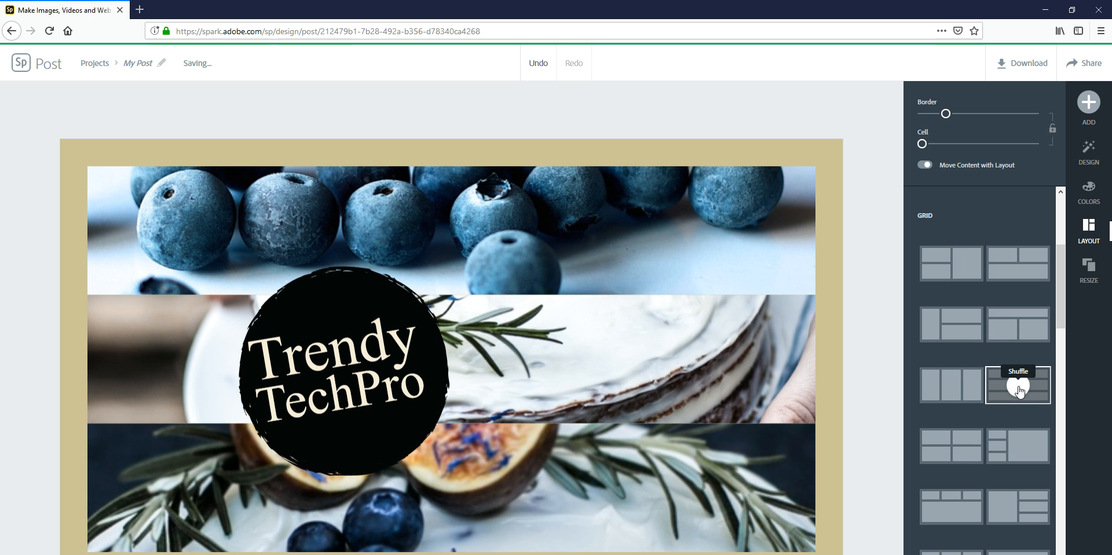
click(1020, 387)
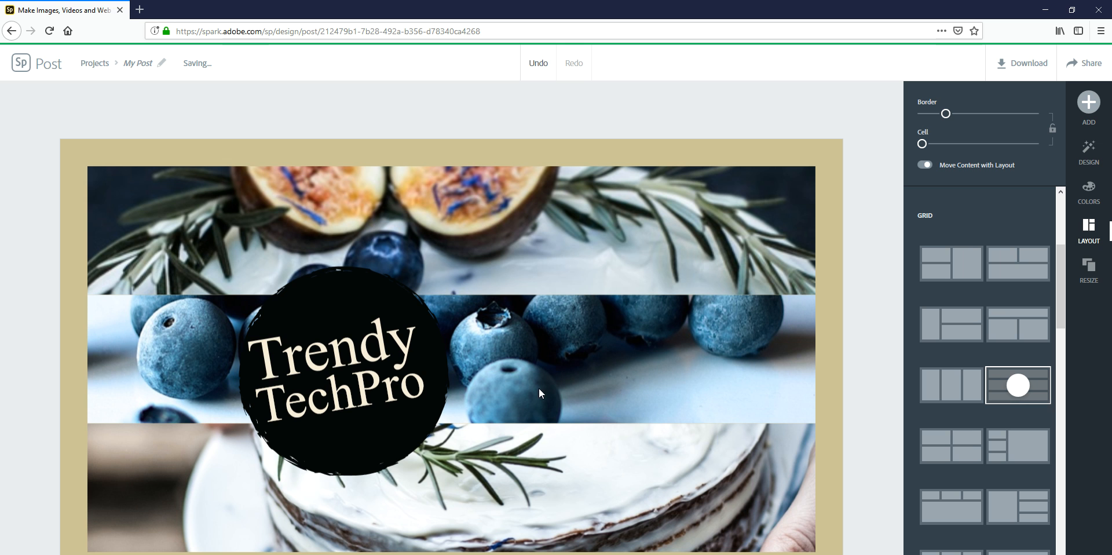
Try the three-column and four-cell Grid layouts, and return to the one with two stacked cells beside a tall cell.
click(961, 384)
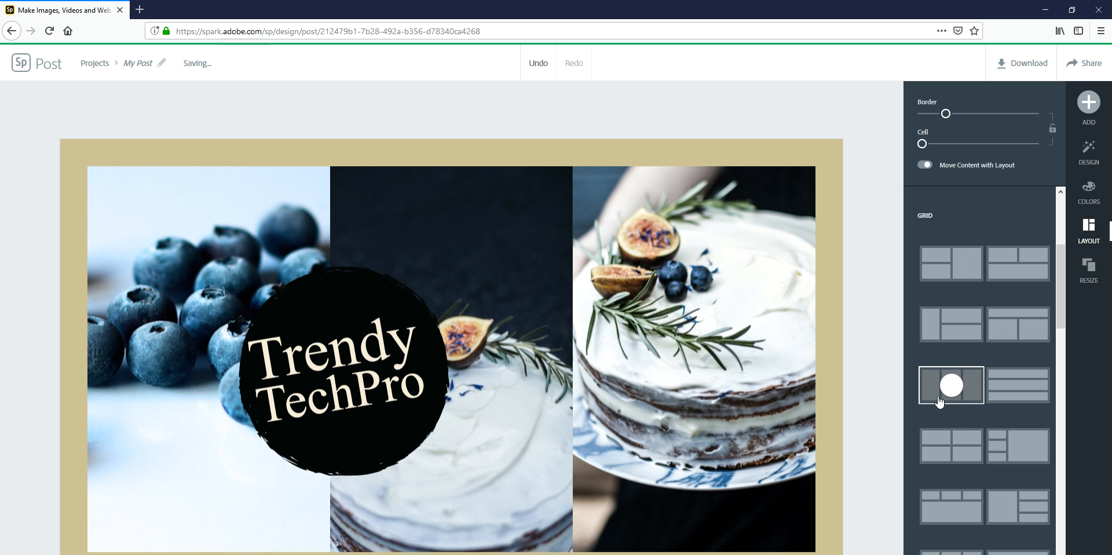
scroll(956, 348, down, 3)
click(950, 298)
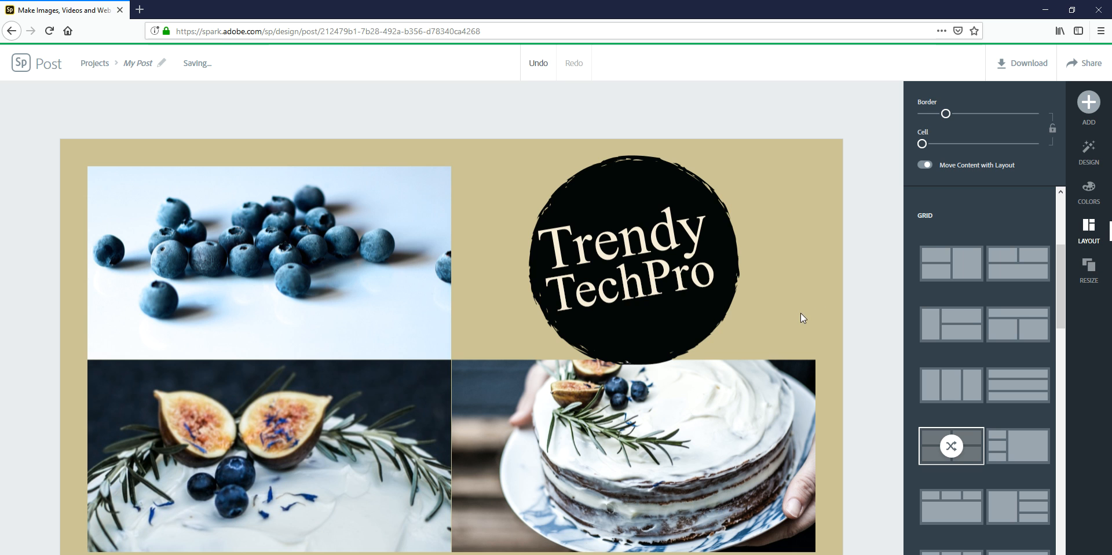
click(951, 257)
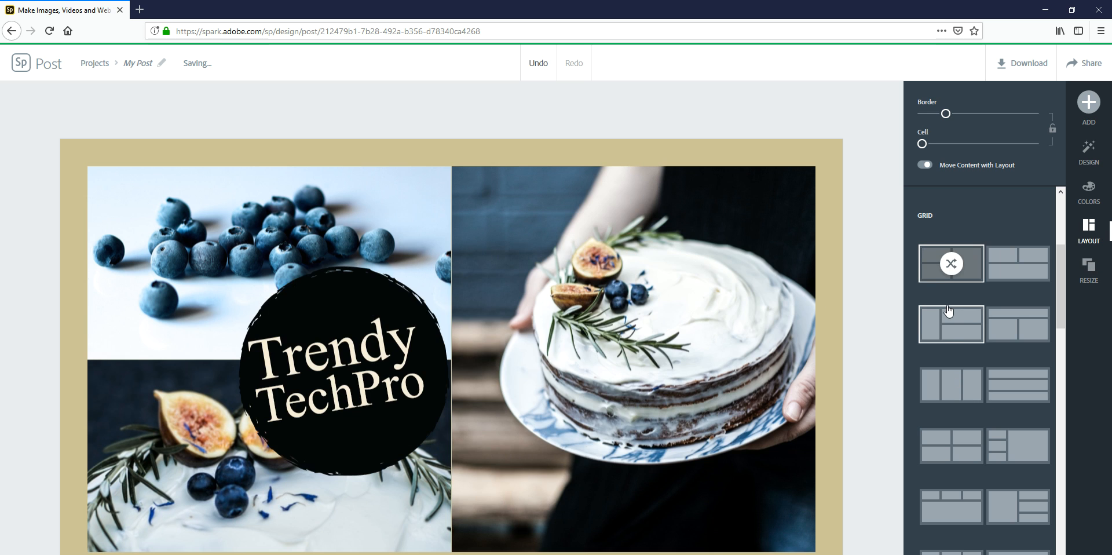
Browse the resize presets for the design, from the social post formats through the print and social profile sizes.
click(1090, 269)
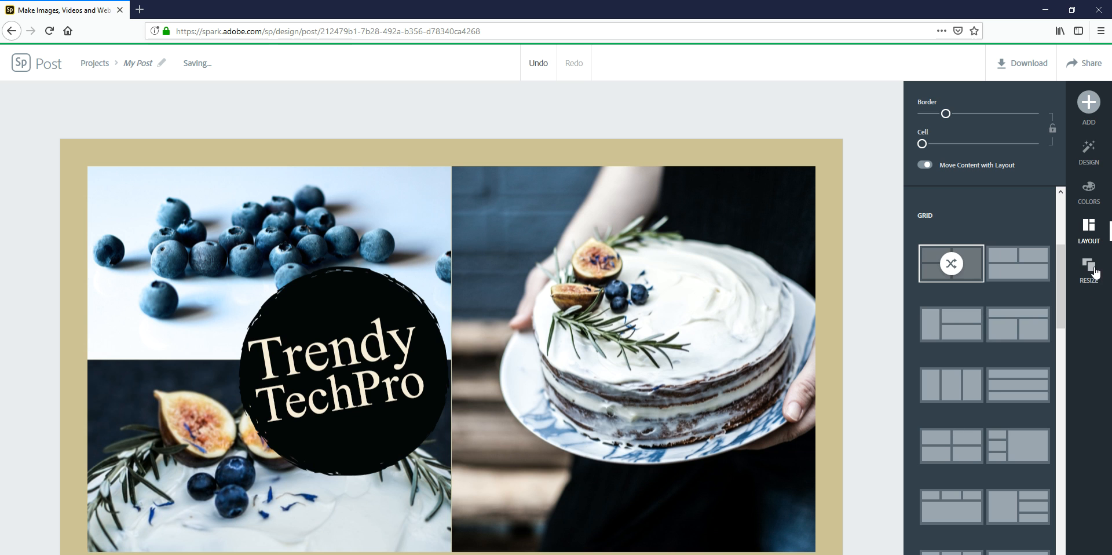
scroll(1041, 300, up, 10)
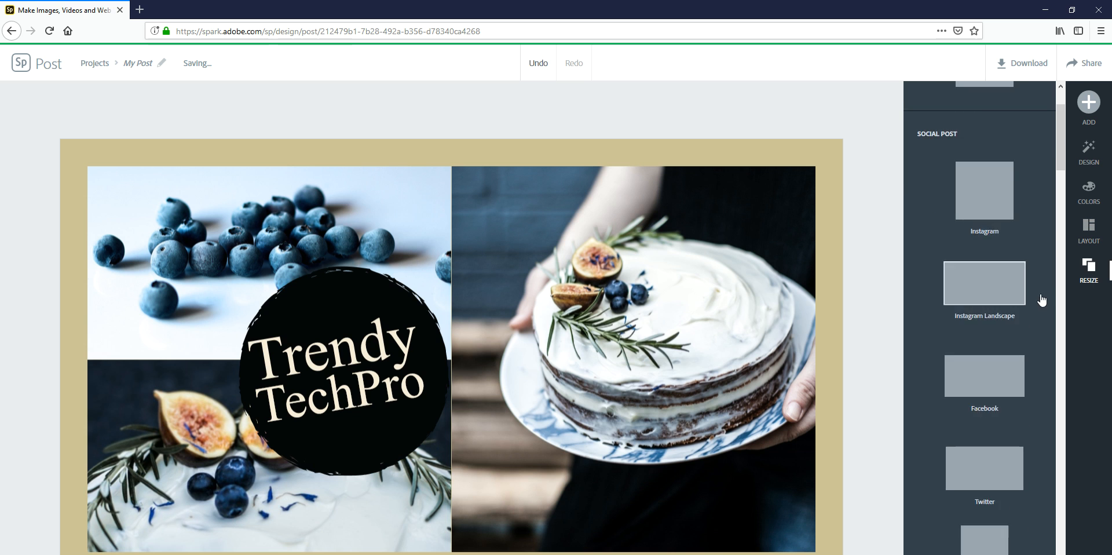
scroll(1041, 300, down, 3)
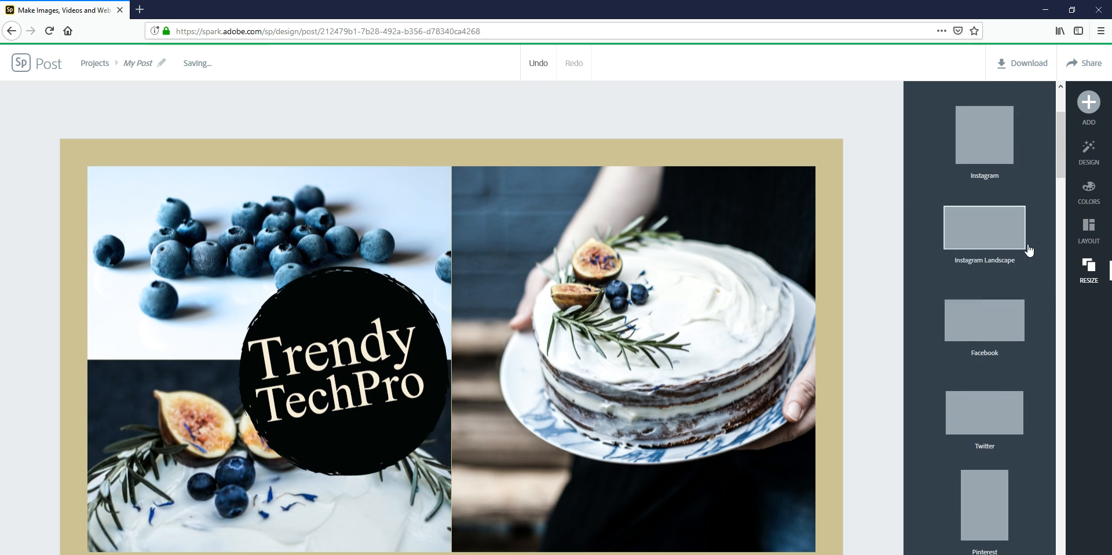
scroll(1035, 282, down, 2)
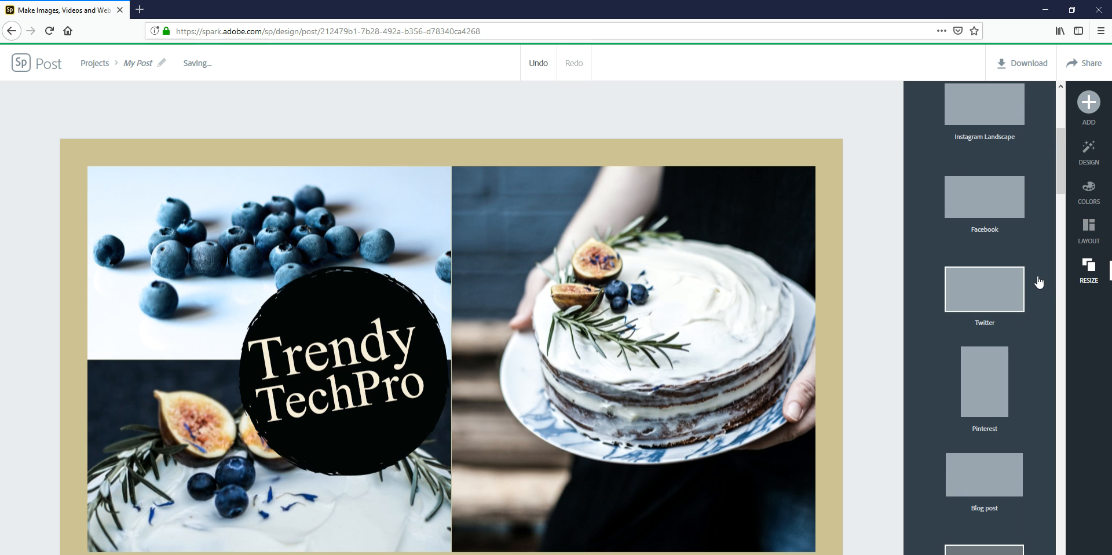
scroll(1039, 281, down, 6)
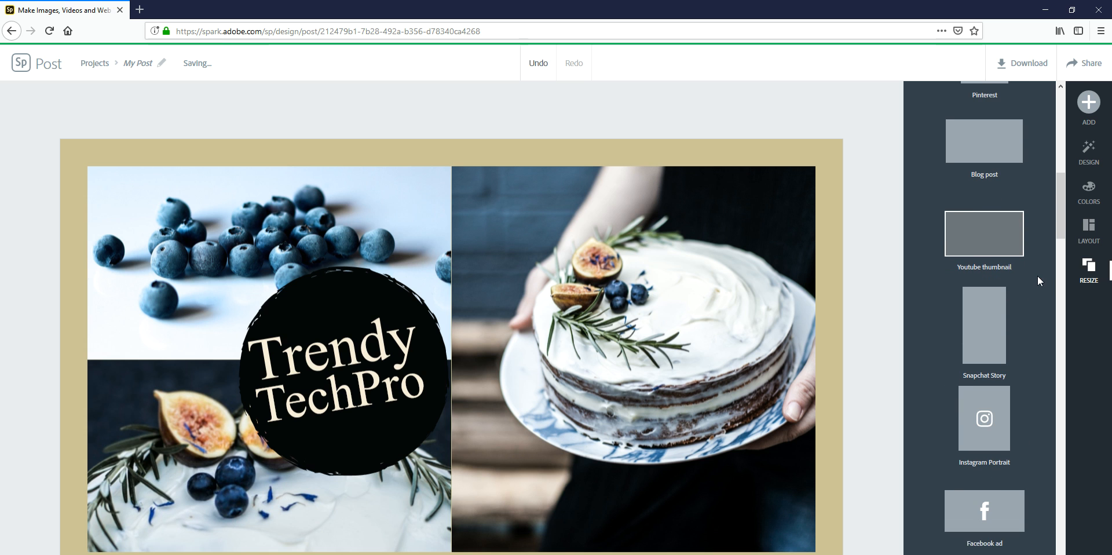
scroll(1004, 278, down, 10)
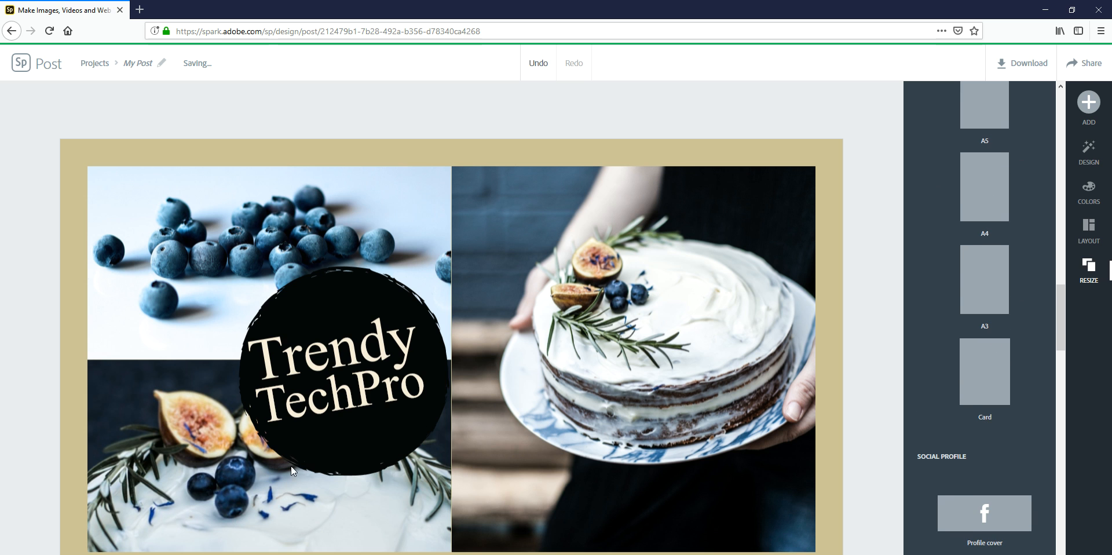
scroll(991, 406, up, 5)
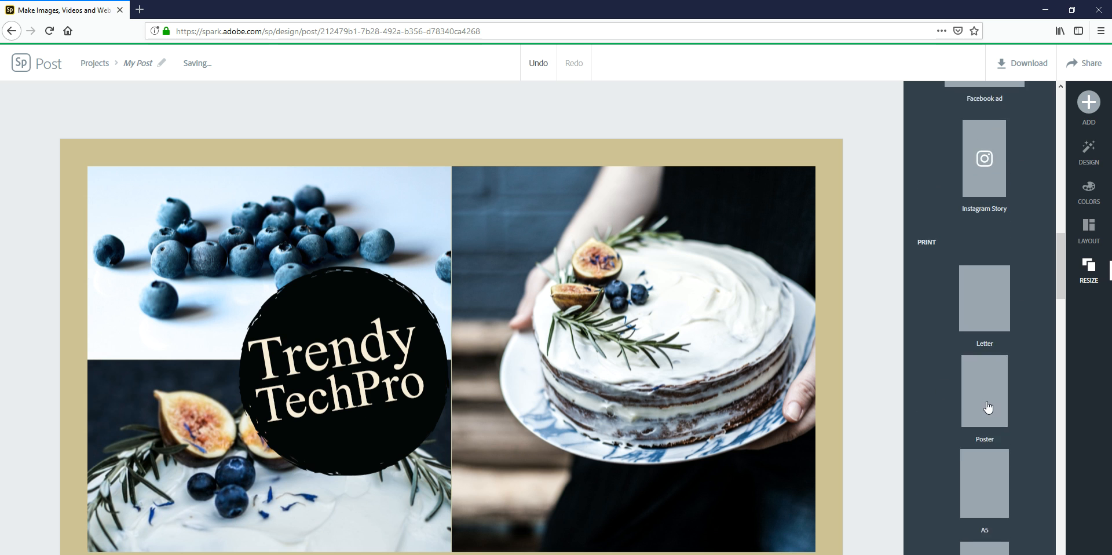
scroll(992, 397, up, 3)
scroll(985, 411, down, 6)
scroll(985, 415, up, 7)
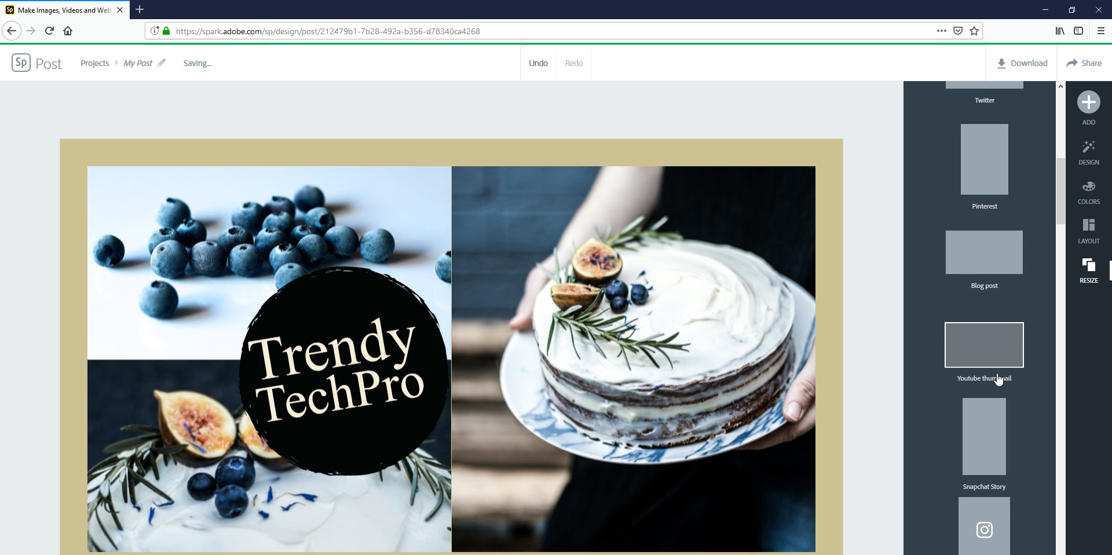
scroll(984, 410, down, 4)
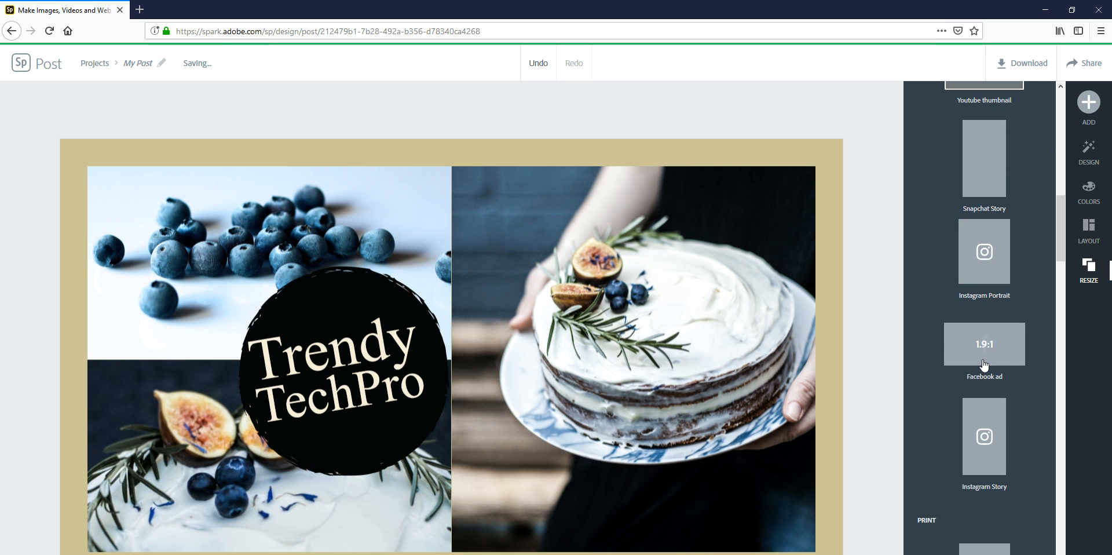
Try the Facebook ad size on the design and switch it back to the Youtube thumbnail size.
click(983, 356)
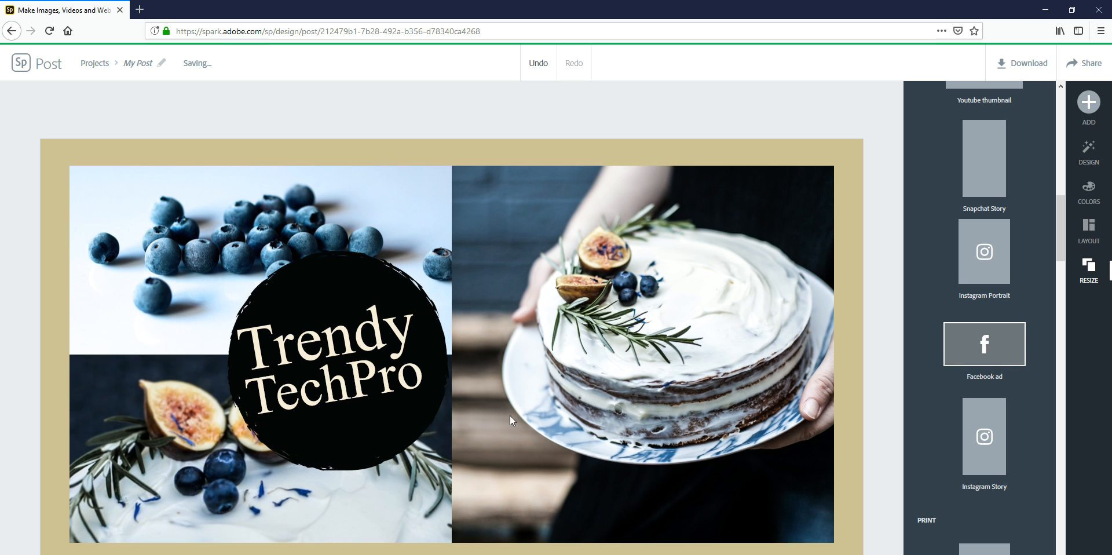
scroll(989, 377, up, 5)
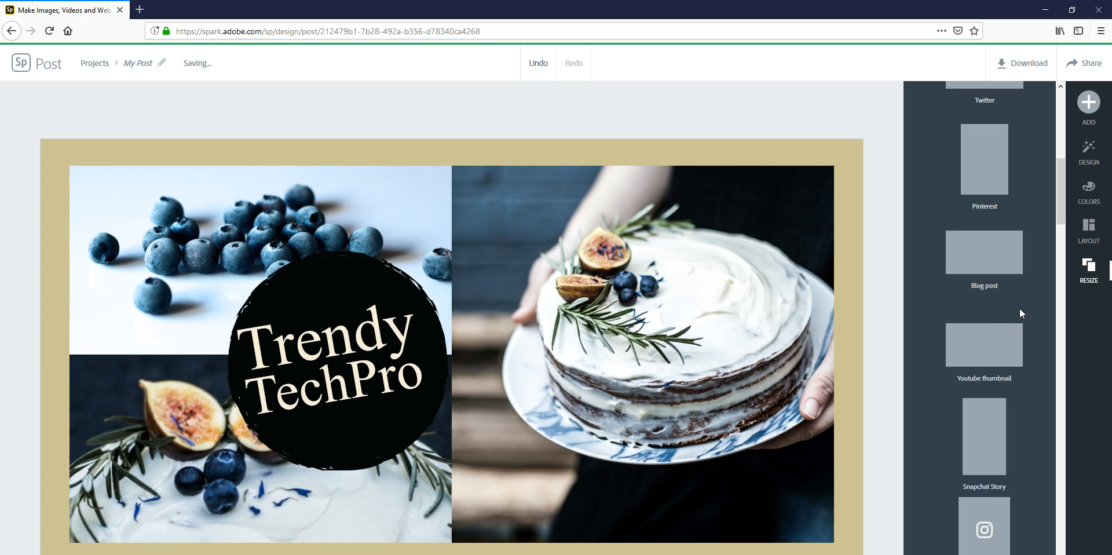
scroll(1020, 308, up, 5)
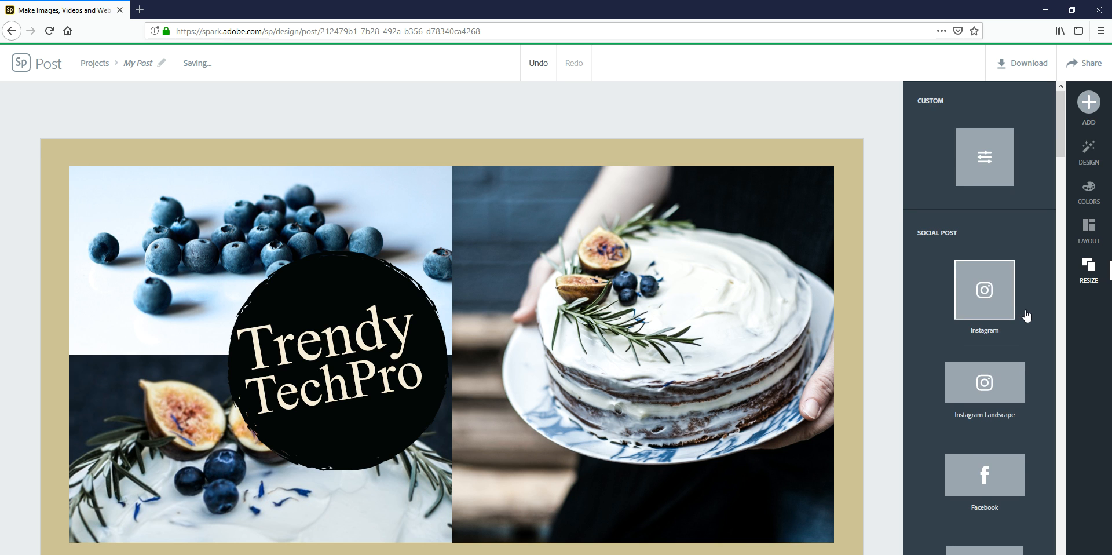
scroll(1026, 315, down, 4)
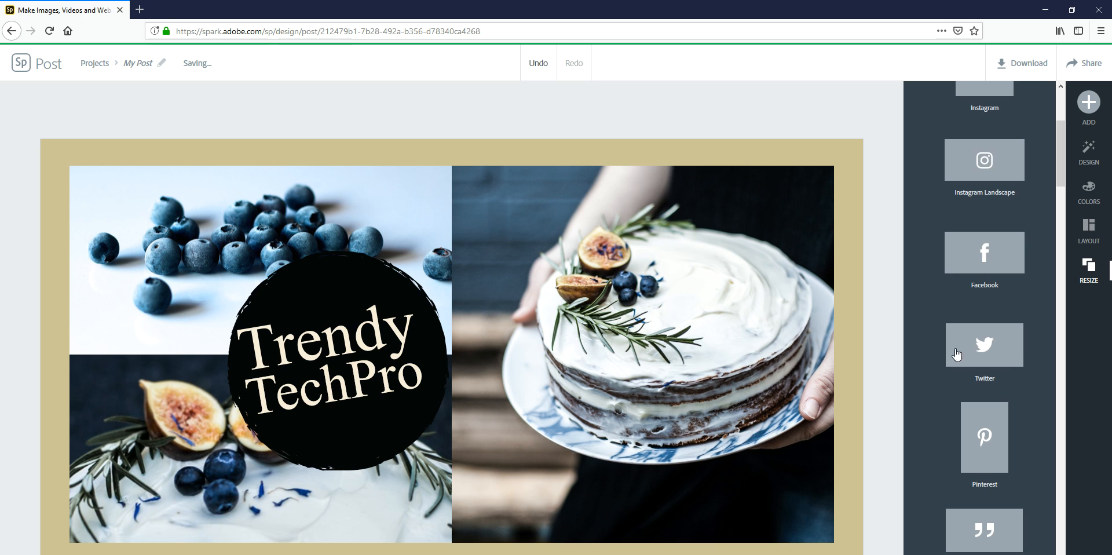
scroll(988, 356, down, 12)
scroll(990, 368, up, 7)
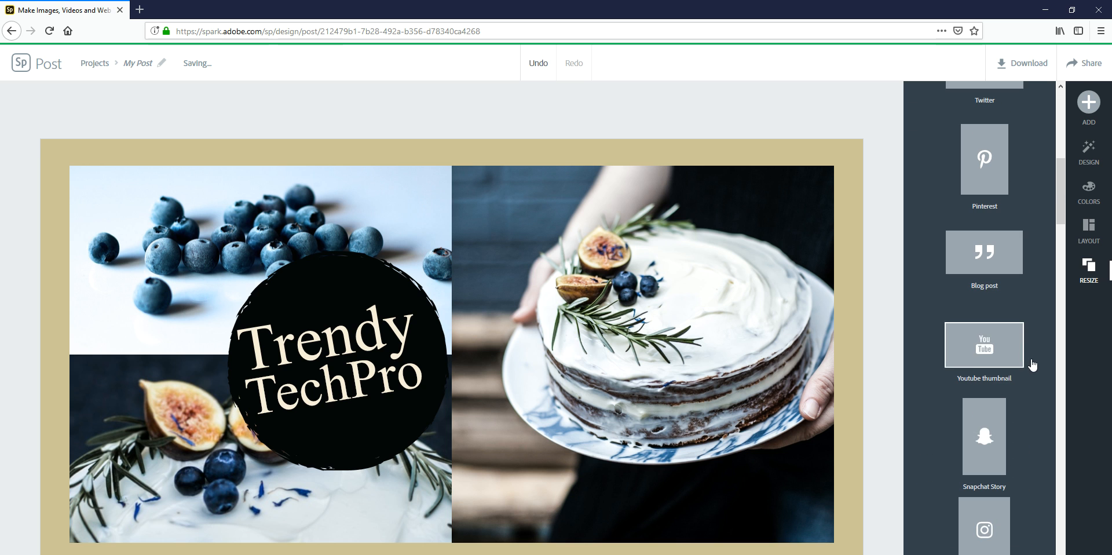
click(985, 359)
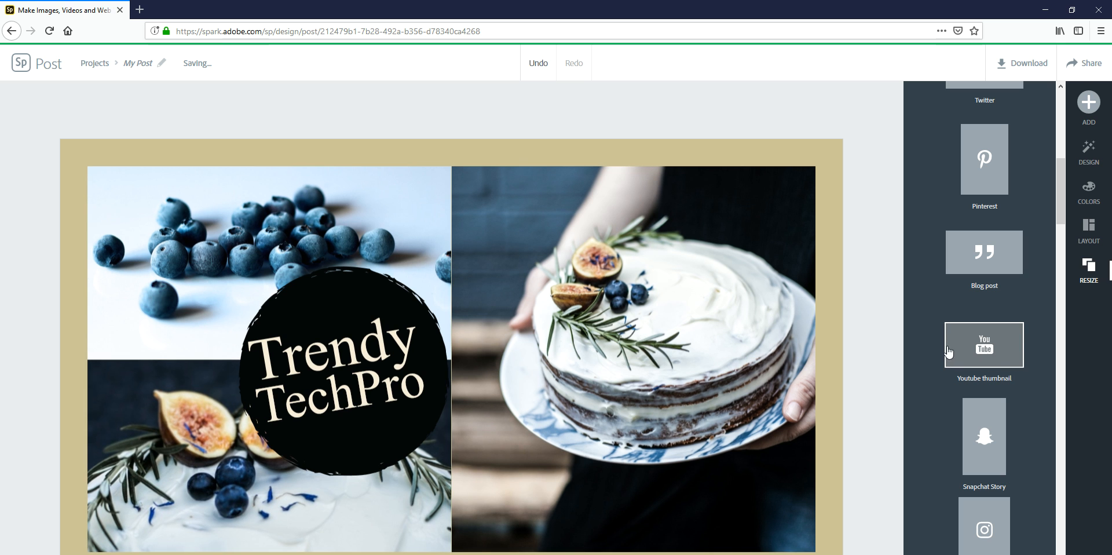
Look over the social profile sizes, the layouts, the color palettes and the design variations available for the thumbnail.
scroll(973, 379, down, 5)
scroll(972, 380, down, 10)
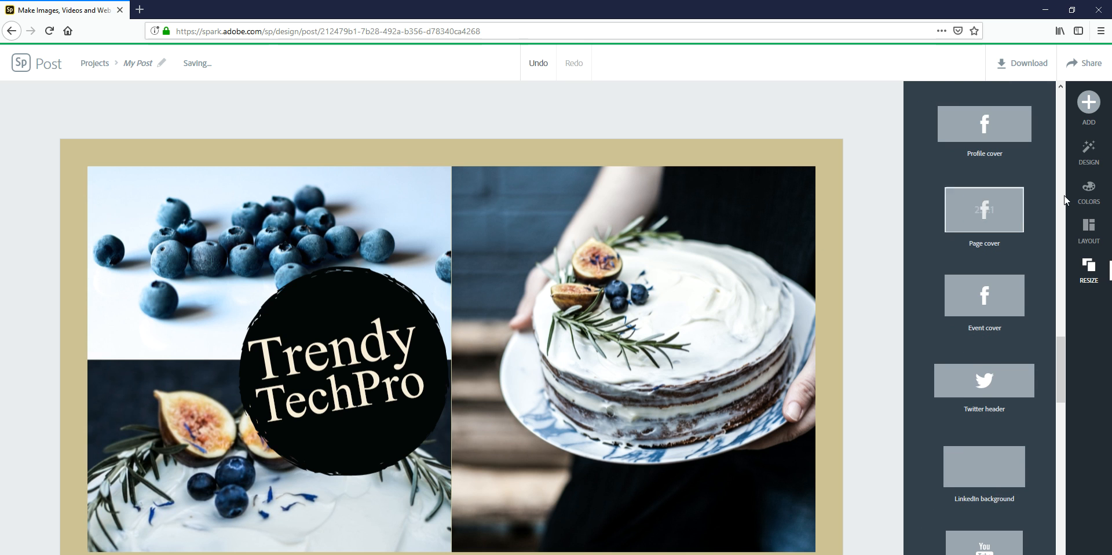
scroll(1063, 196, up, 3)
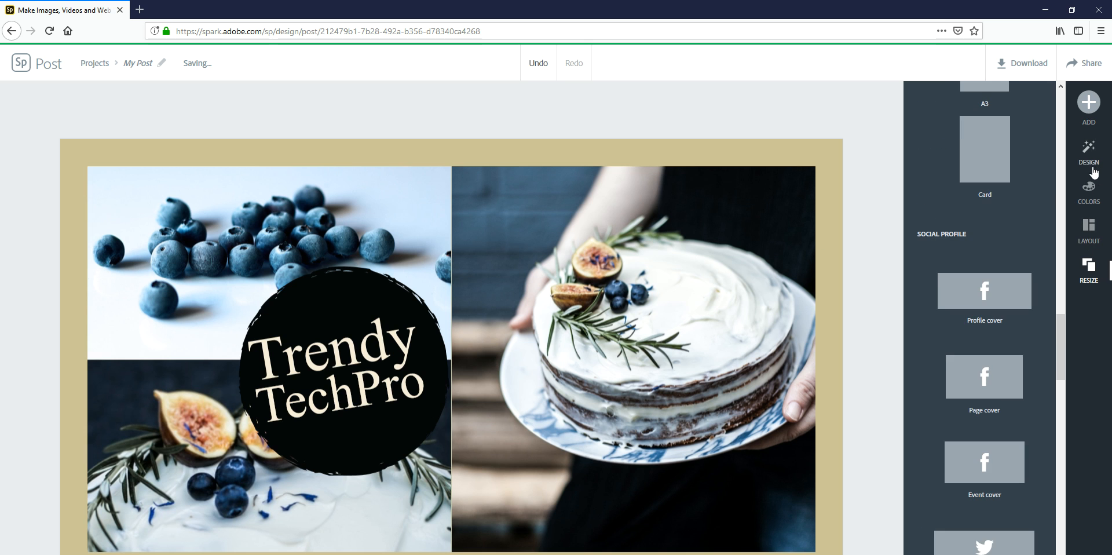
click(1091, 237)
click(1091, 197)
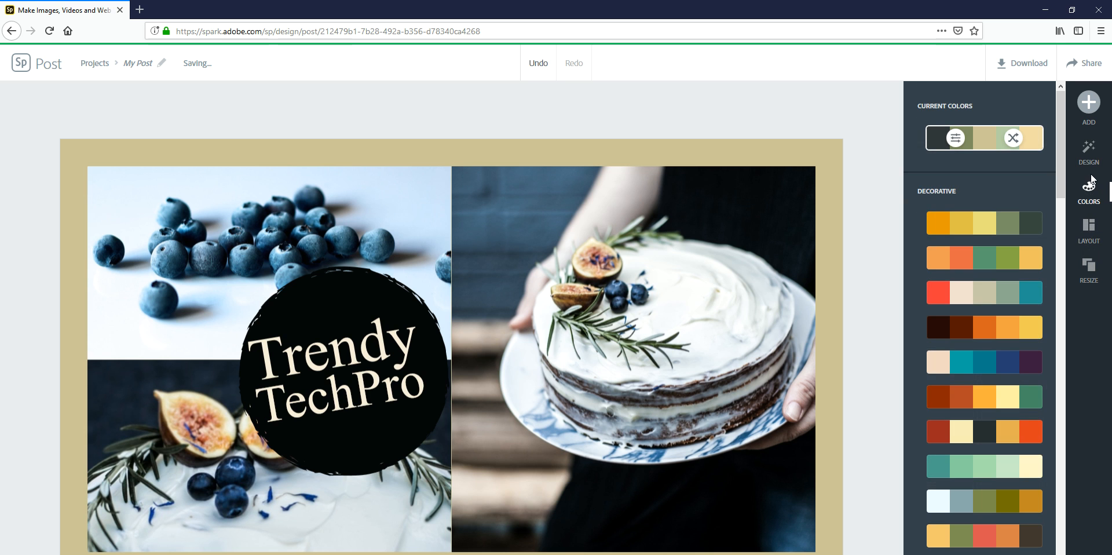
click(1090, 158)
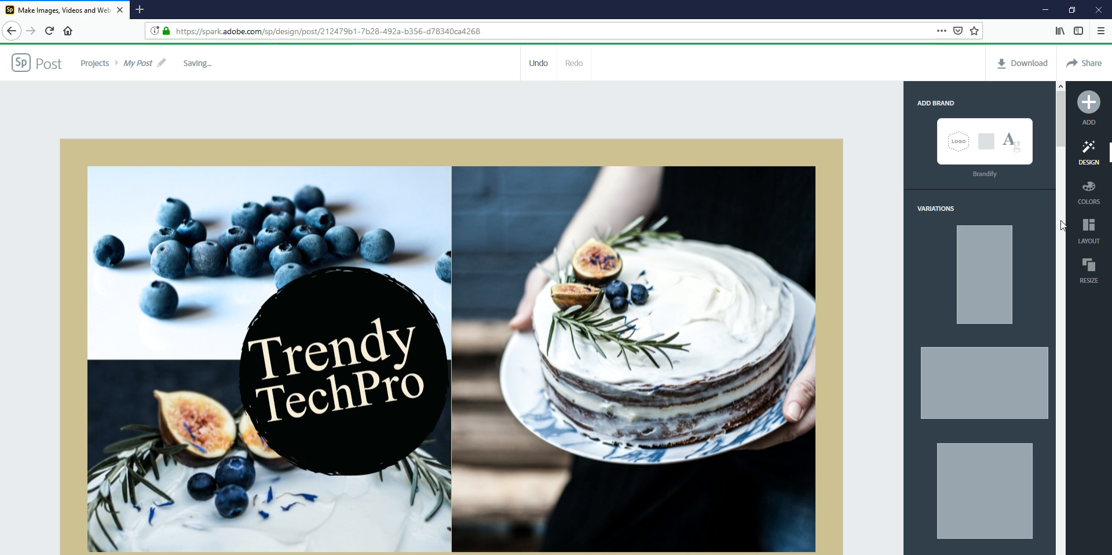
Examine the style suggestions and text effects available for the Trendy TechPro title.
click(385, 362)
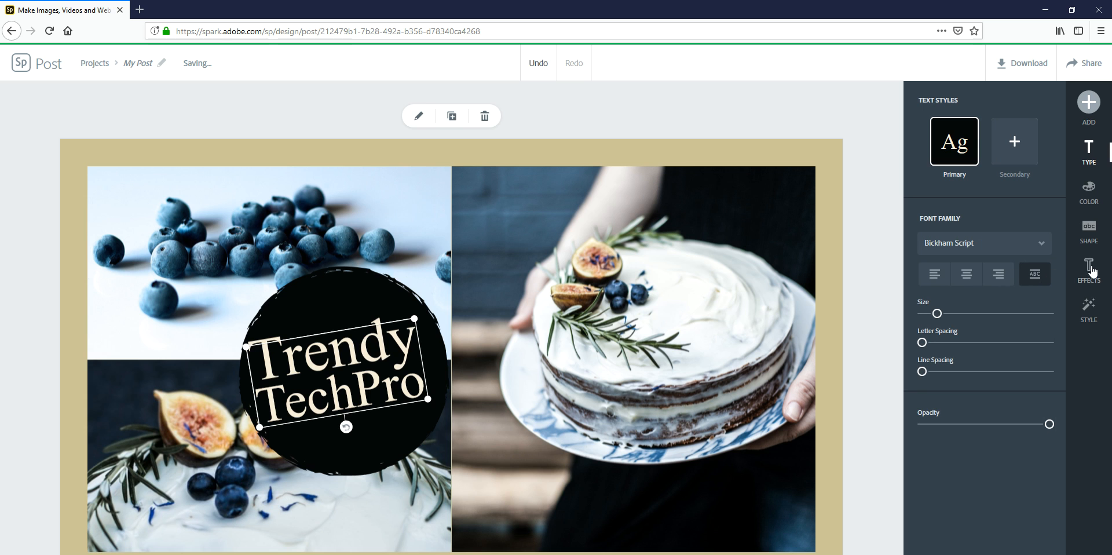
click(1088, 312)
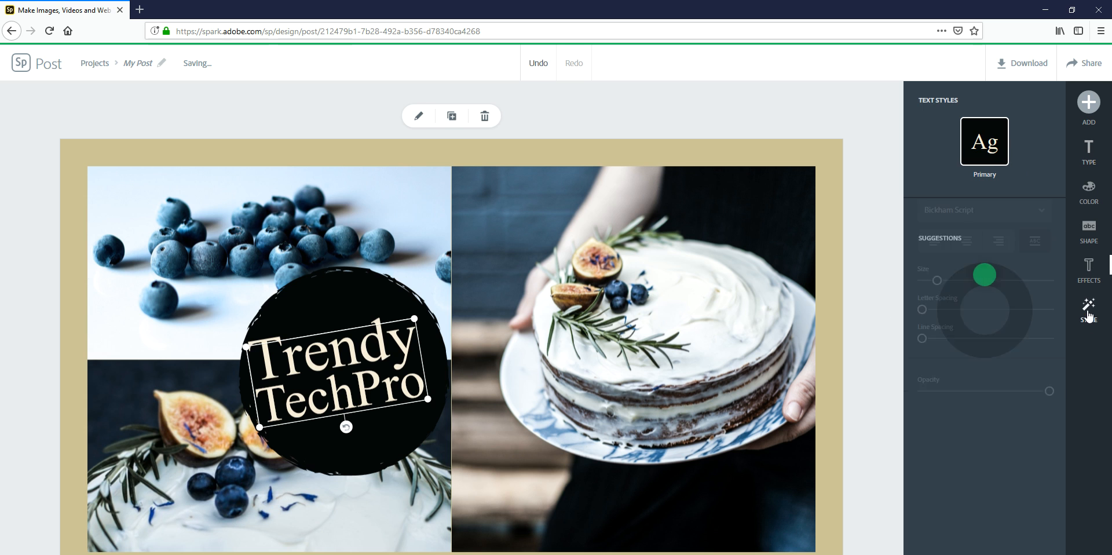
click(1092, 266)
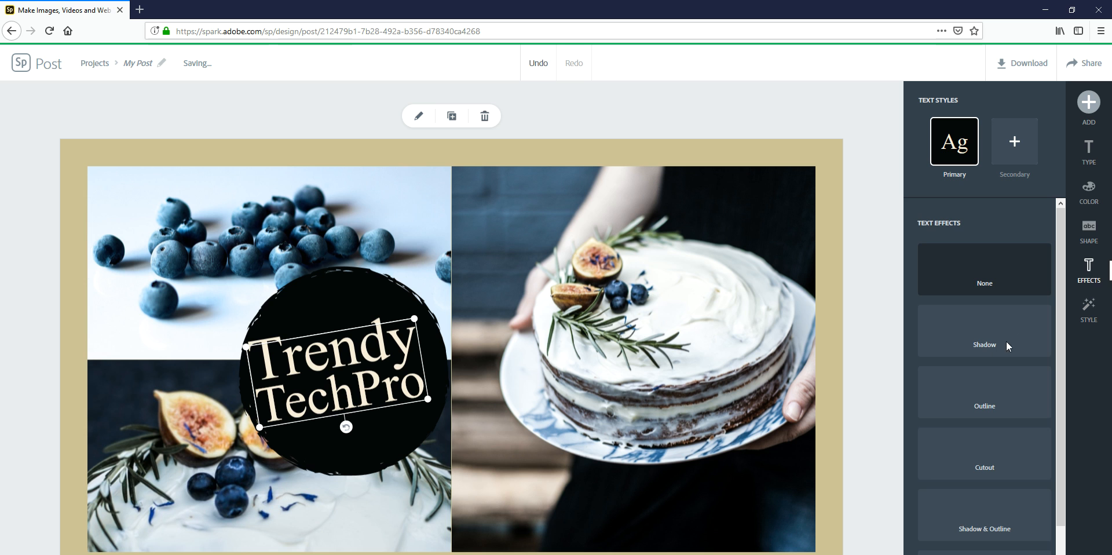
scroll(986, 343, down, 2)
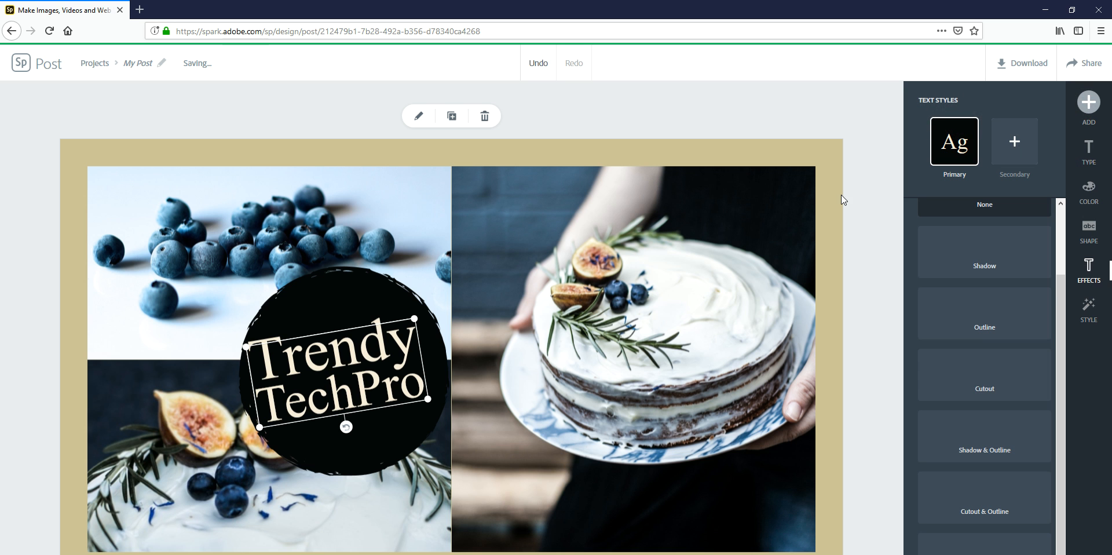
Inspect the image options for the cake photo and the element types that can be added to the design.
click(696, 129)
click(645, 301)
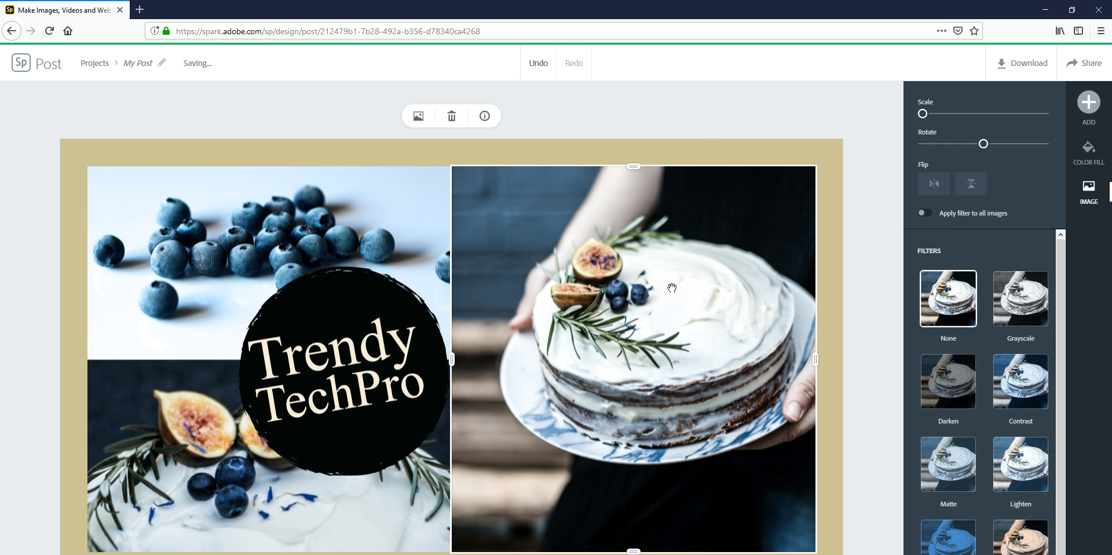
click(850, 219)
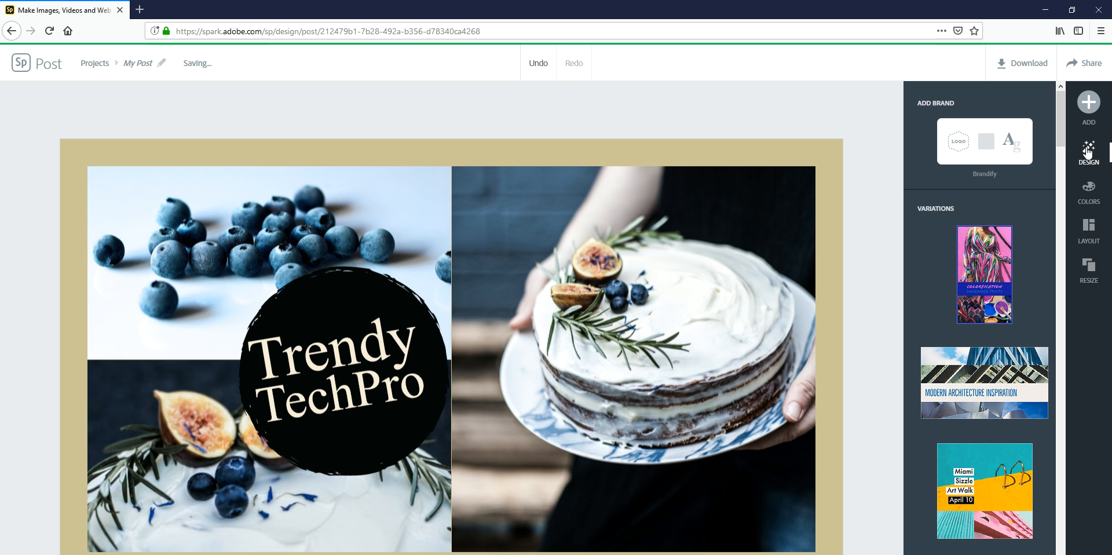
click(1089, 102)
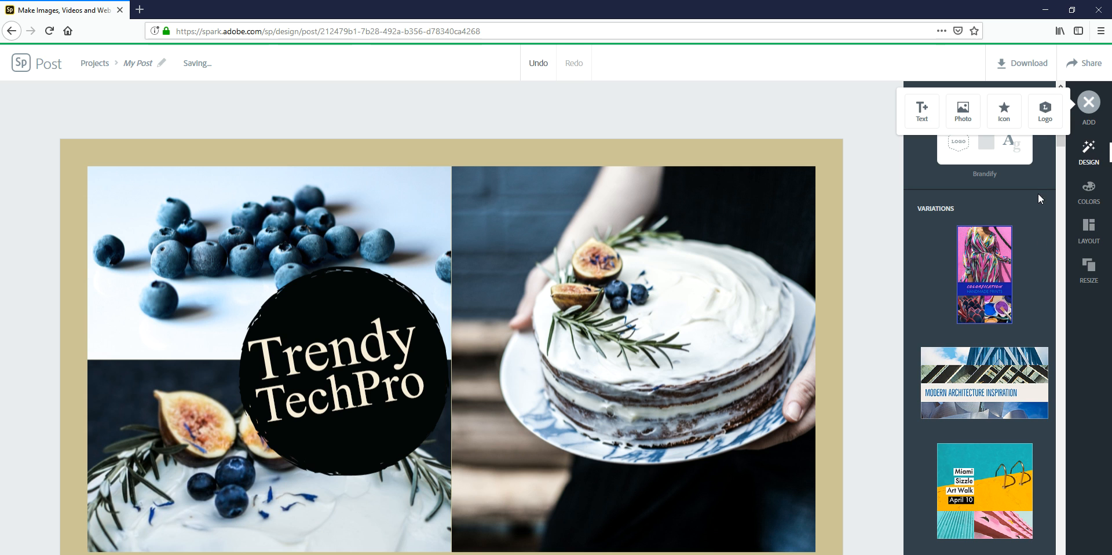
click(824, 149)
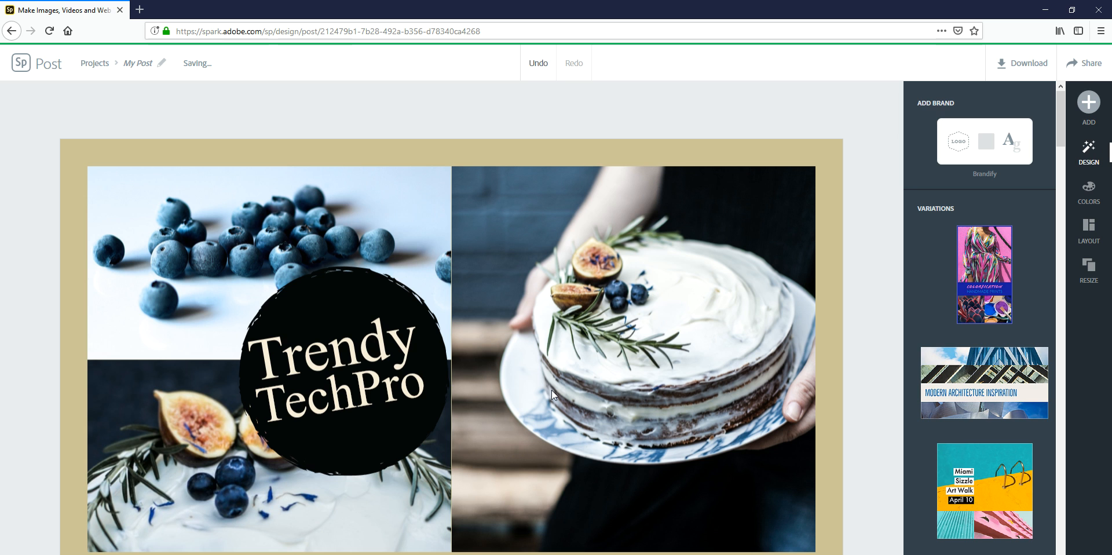
Review the design variations, the color options and the grid layouts offered for the thumbnail.
scroll(965, 412, down, 10)
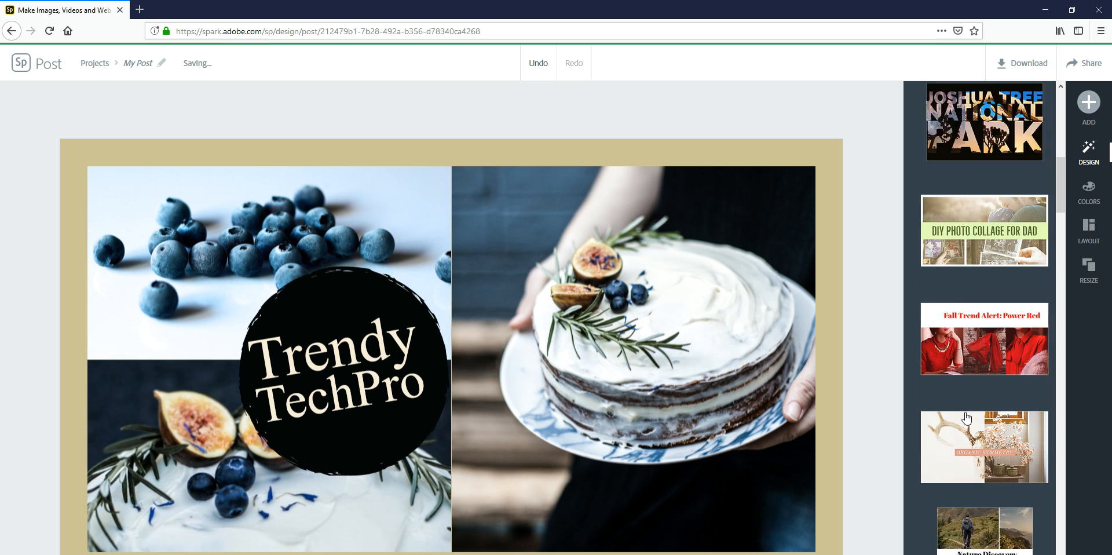
click(1089, 191)
click(1089, 229)
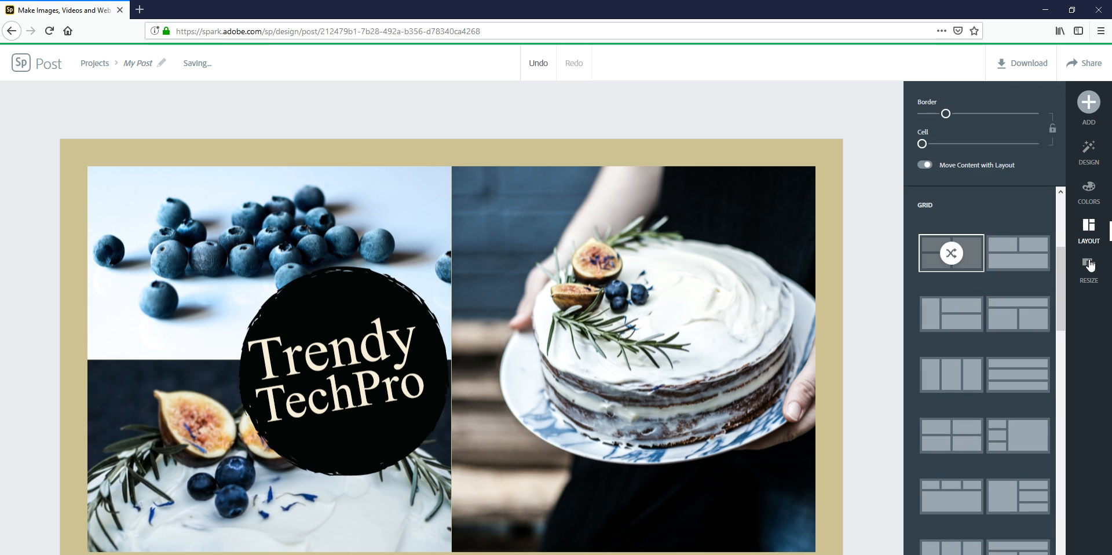
Look through the resize presets again, from the custom and social post sizes to the print formats.
click(1089, 266)
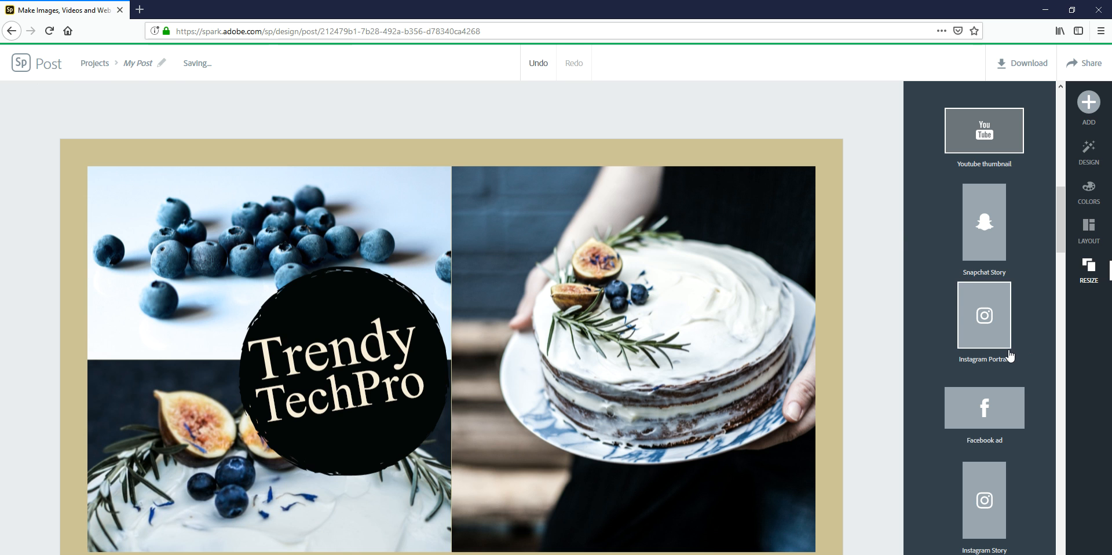
scroll(1009, 355, down, 6)
scroll(1009, 356, up, 10)
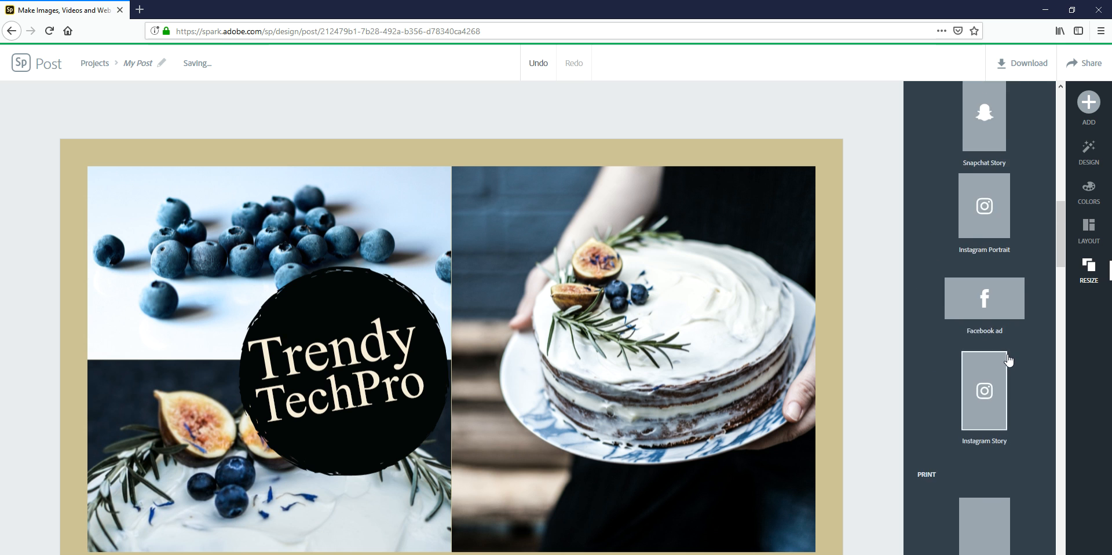
scroll(1008, 353, up, 5)
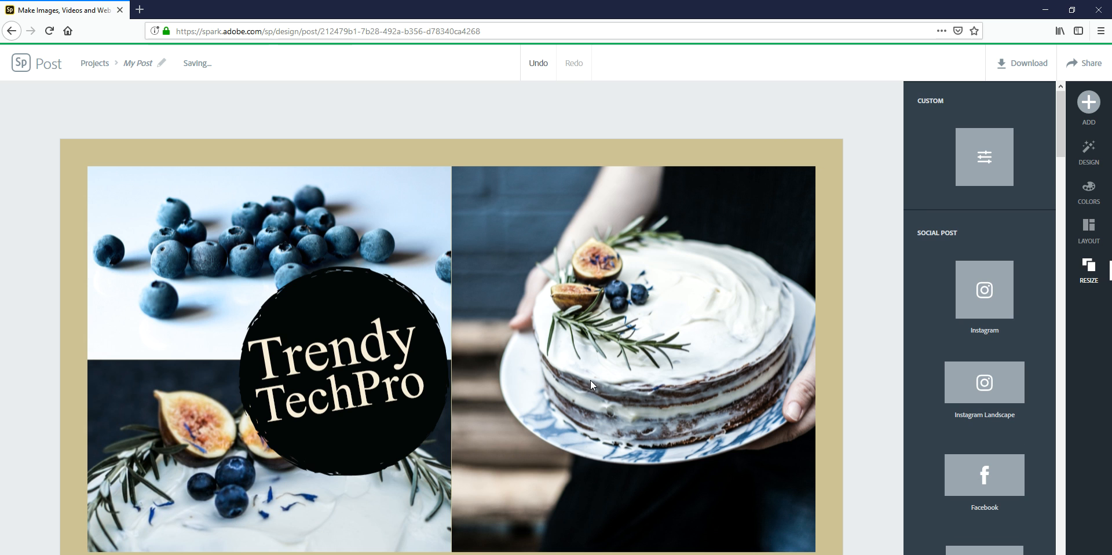
scroll(984, 382, down, 8)
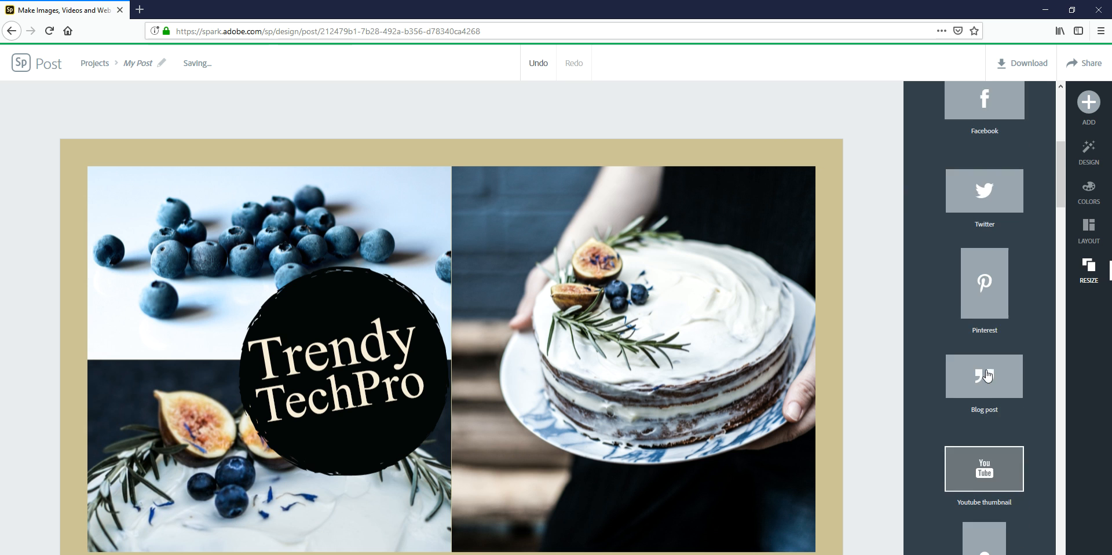
scroll(984, 403, down, 10)
scroll(972, 408, up, 9)
scroll(973, 406, up, 10)
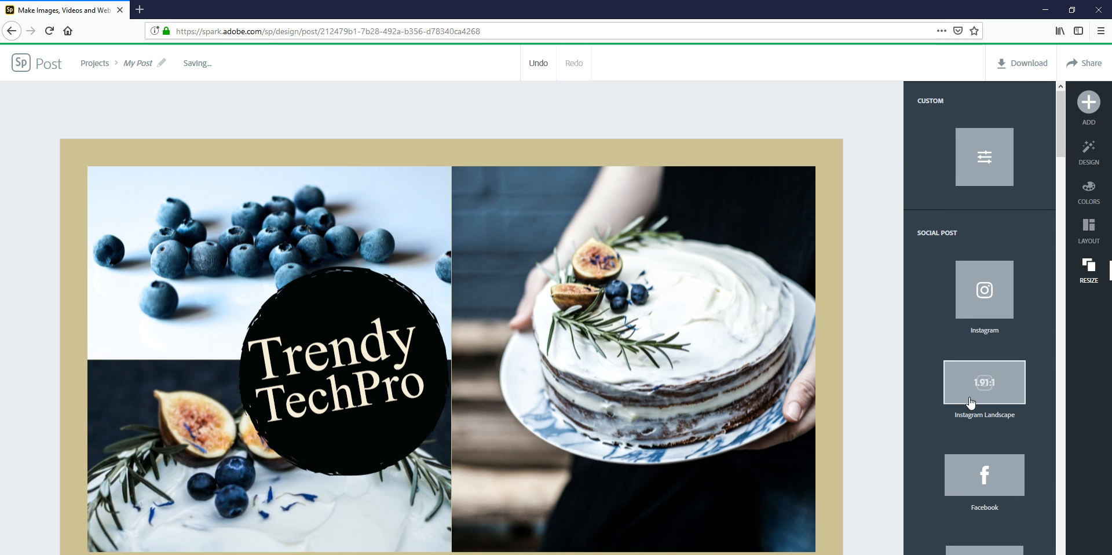